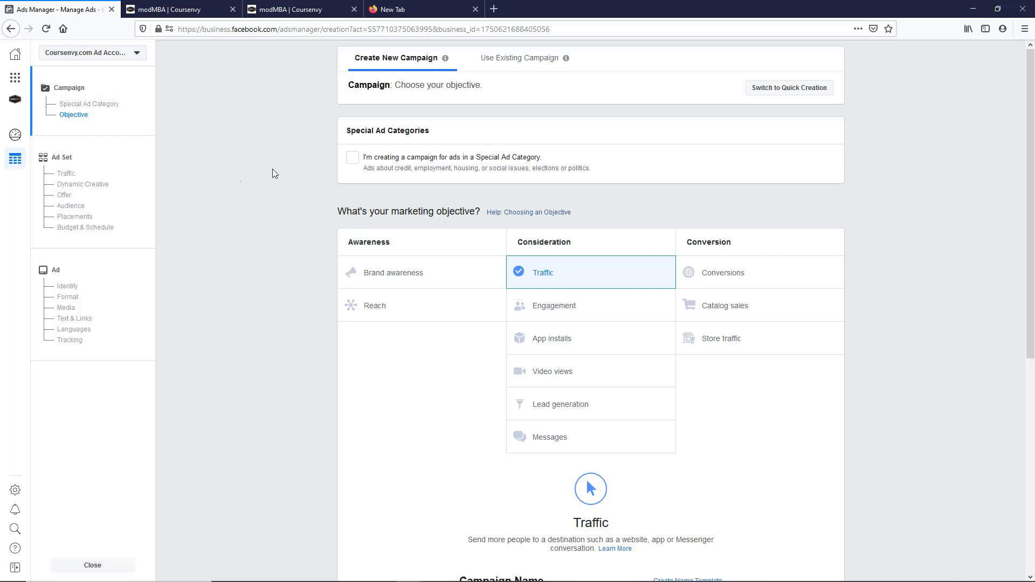
Replace the campaign name 'Traffic' with TRAF-TOF-SuperSplit-7-22, copied from the UTM text, and continue
scroll(318, 313, "down", 2)
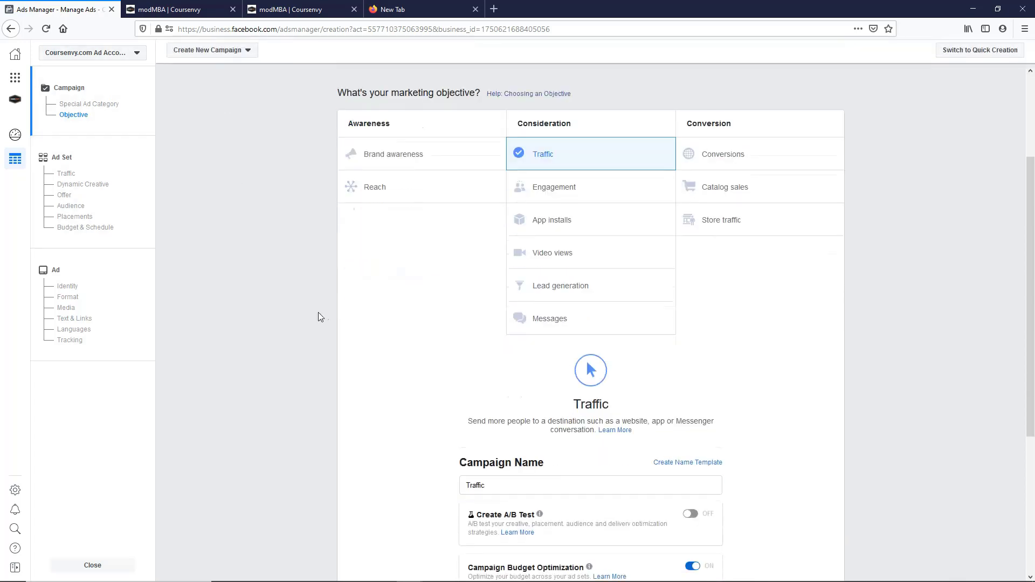
left_click(168, 7)
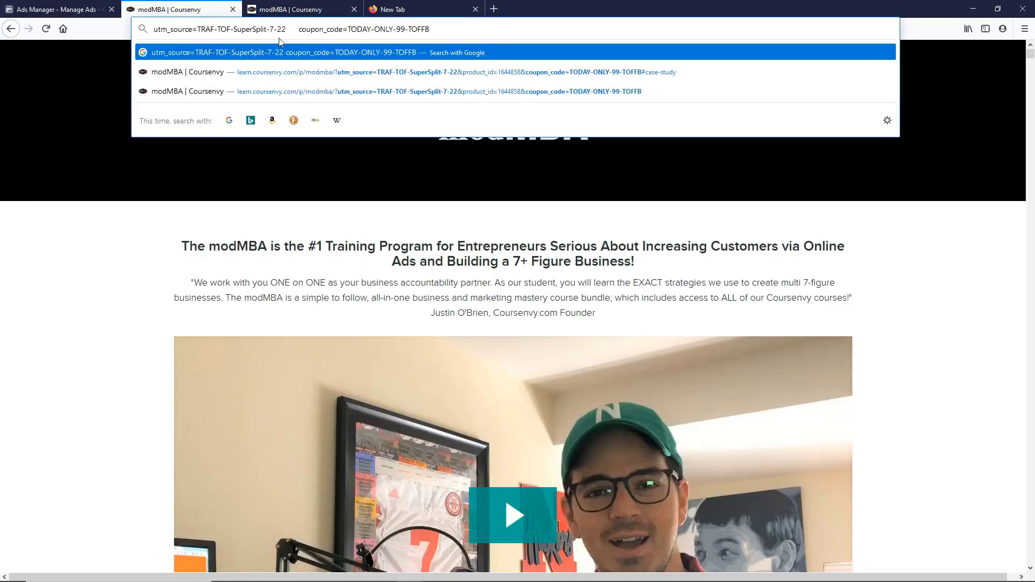
left_click_drag(293, 31, 197, 31)
key("ctrl+c")
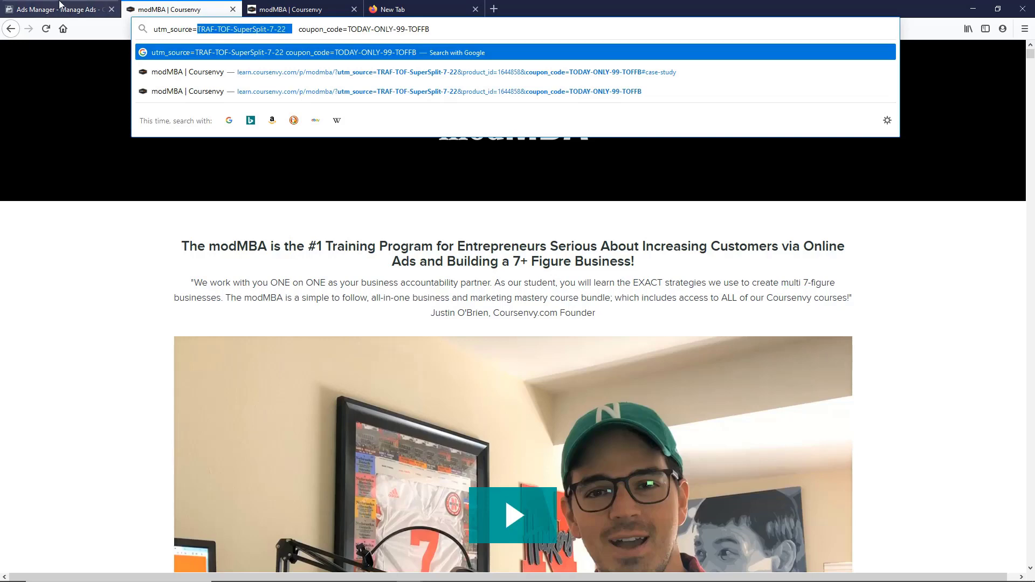
left_click(59, 7)
triple_click(485, 452)
key("ctrl+v")
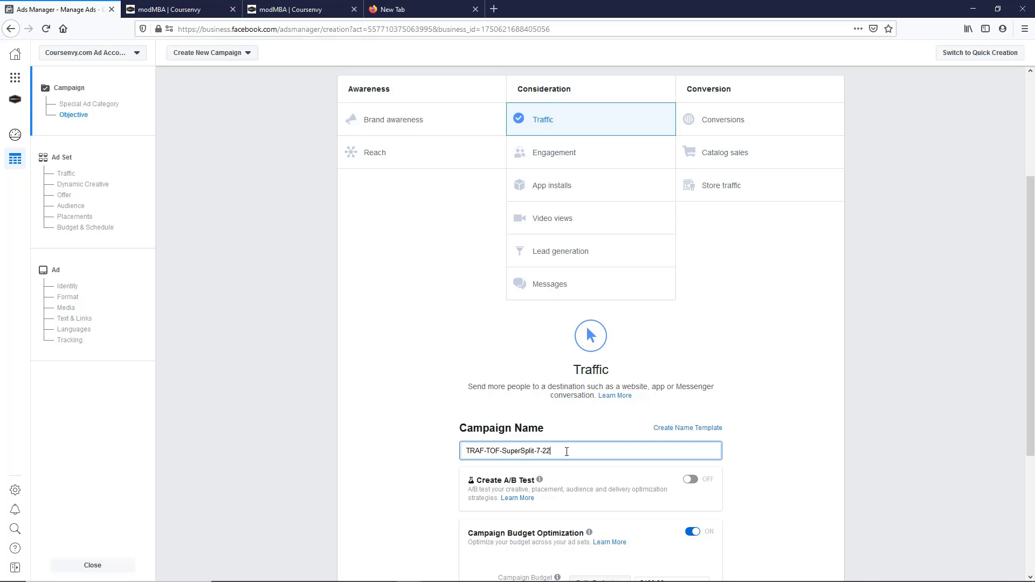
scroll(382, 459, "down", 5)
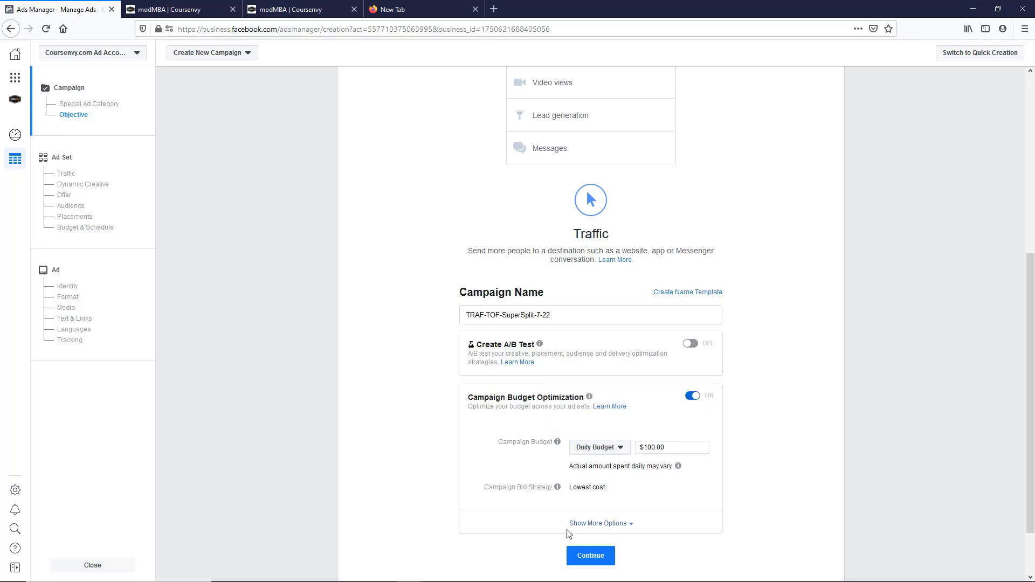
left_click(590, 555)
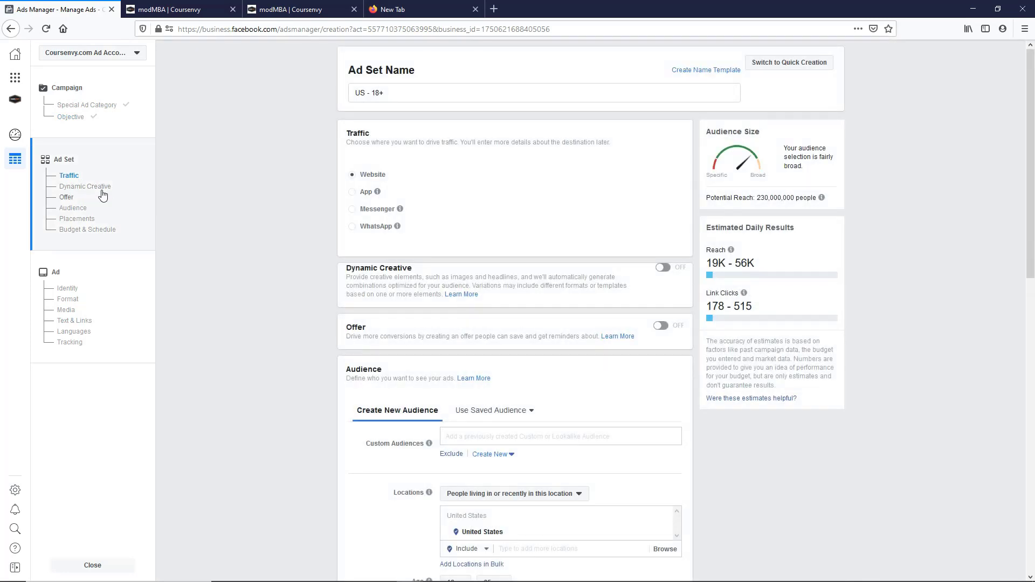
Rename the ad set from 'US - 18+' to 'BROAD - USA'
left_click_drag(412, 92, 293, 87)
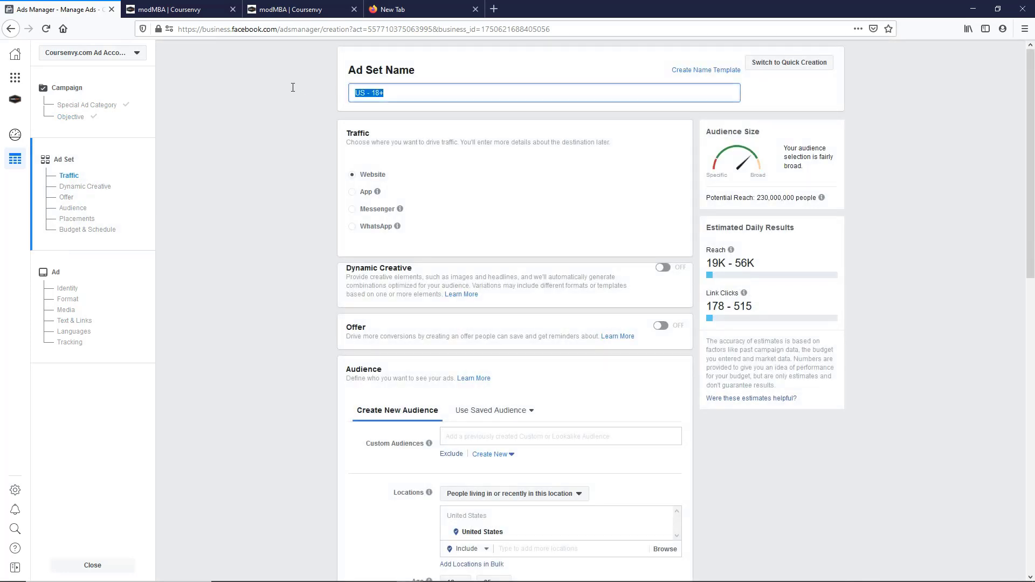
type("BROAD")
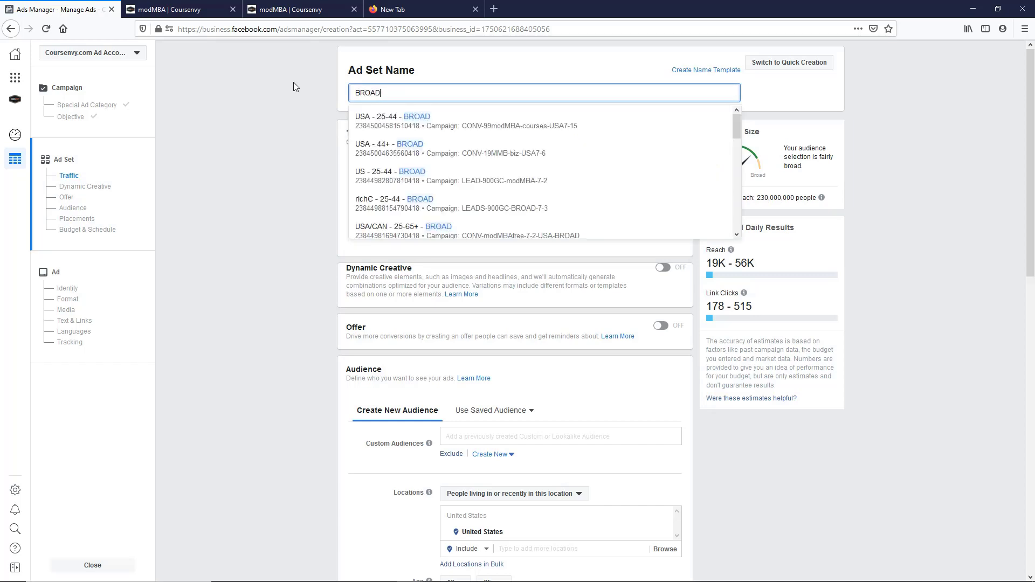
left_click(268, 196)
left_click(380, 97)
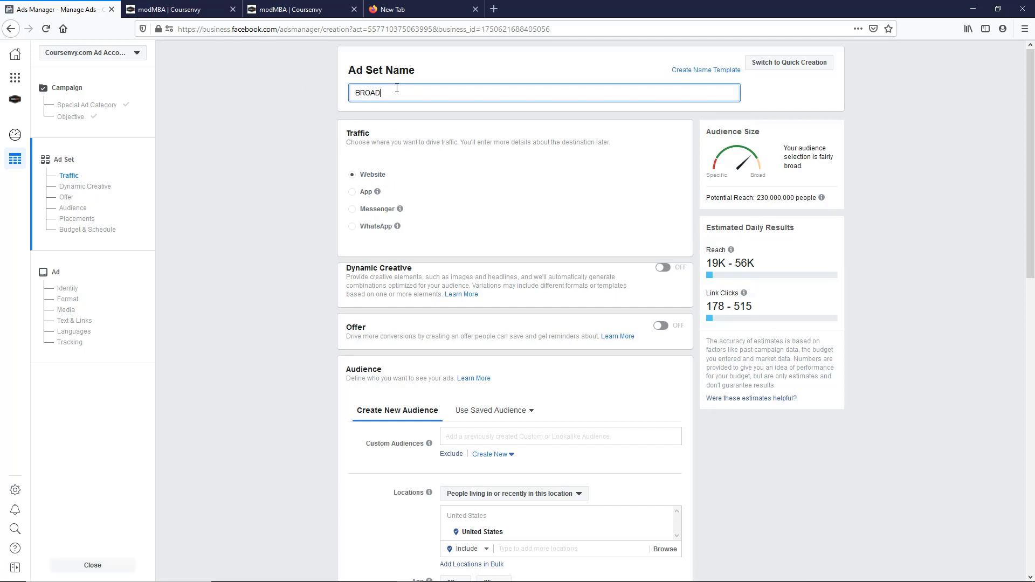
type("- ")
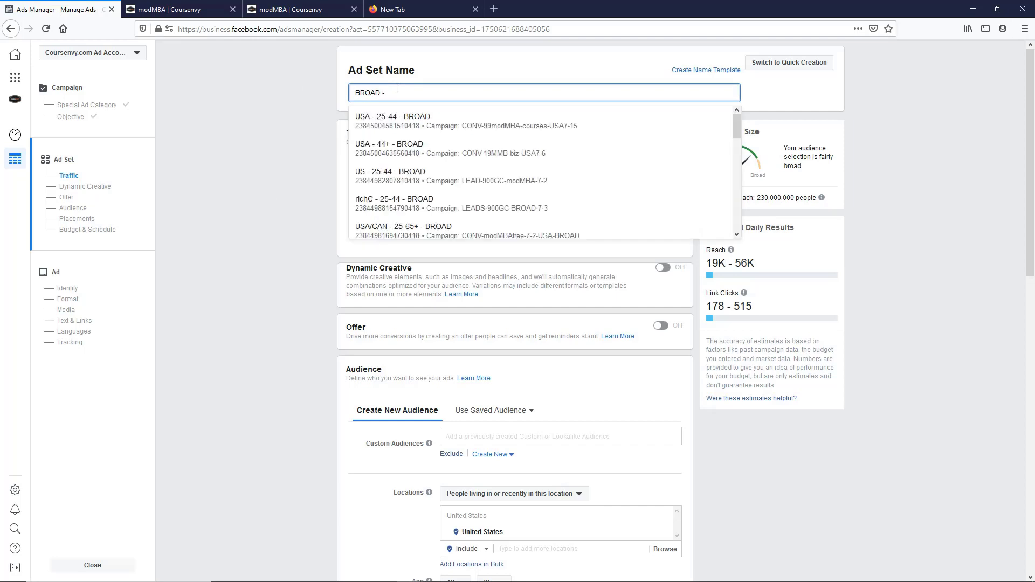
type("USA")
left_click(279, 253)
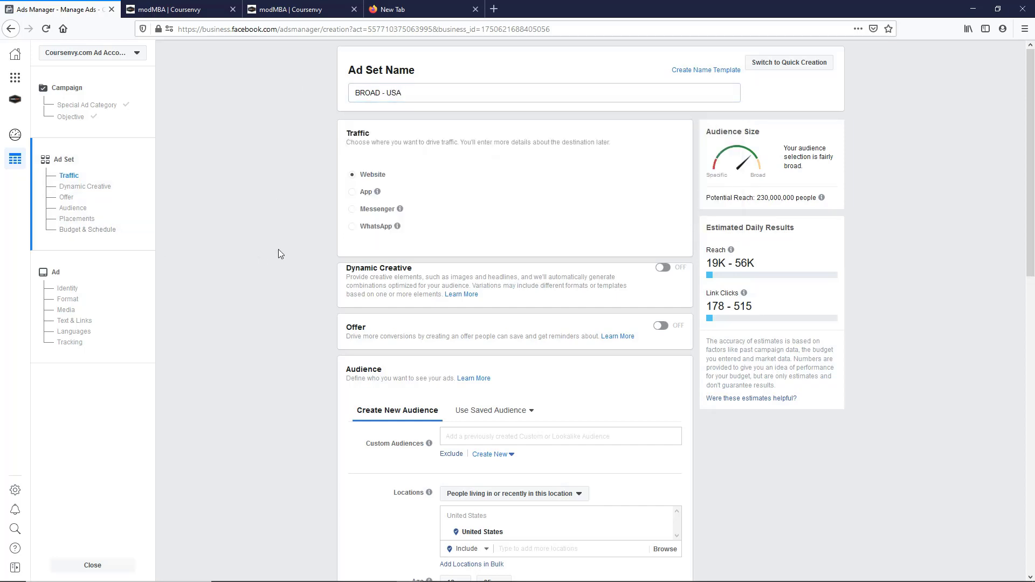
Switch Dynamic Creative on for the ad set and confirm it
scroll(278, 254, "down", 5)
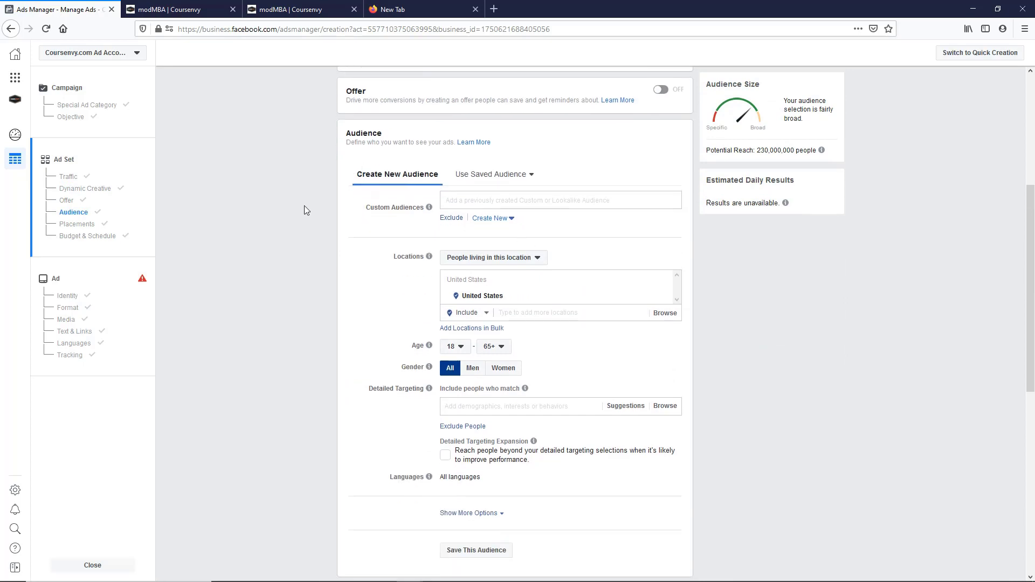
scroll(284, 370, "down", 3)
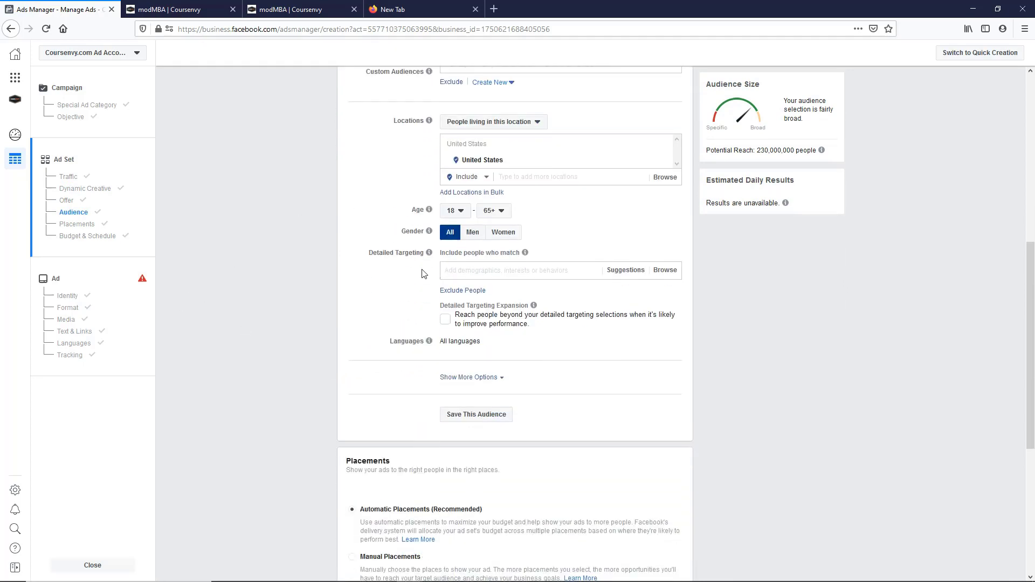
scroll(354, 321, "down", 5)
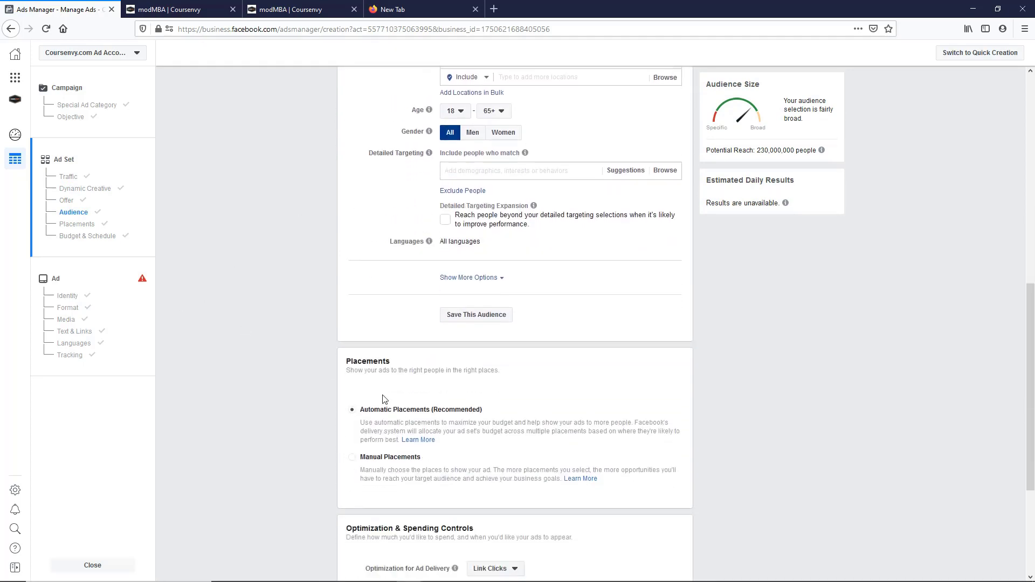
scroll(413, 410, "up", 10)
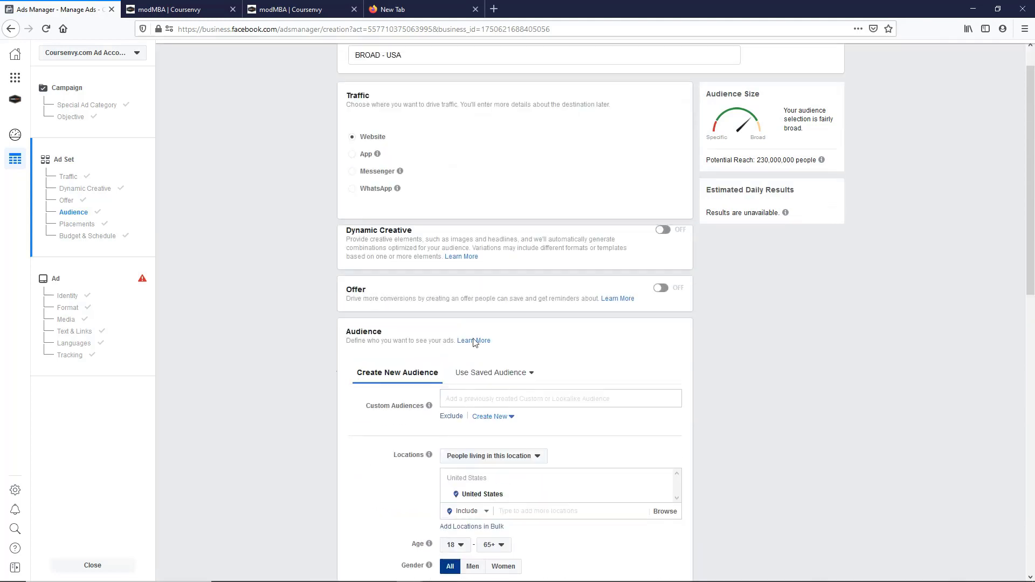
left_click(666, 234)
left_click(642, 299)
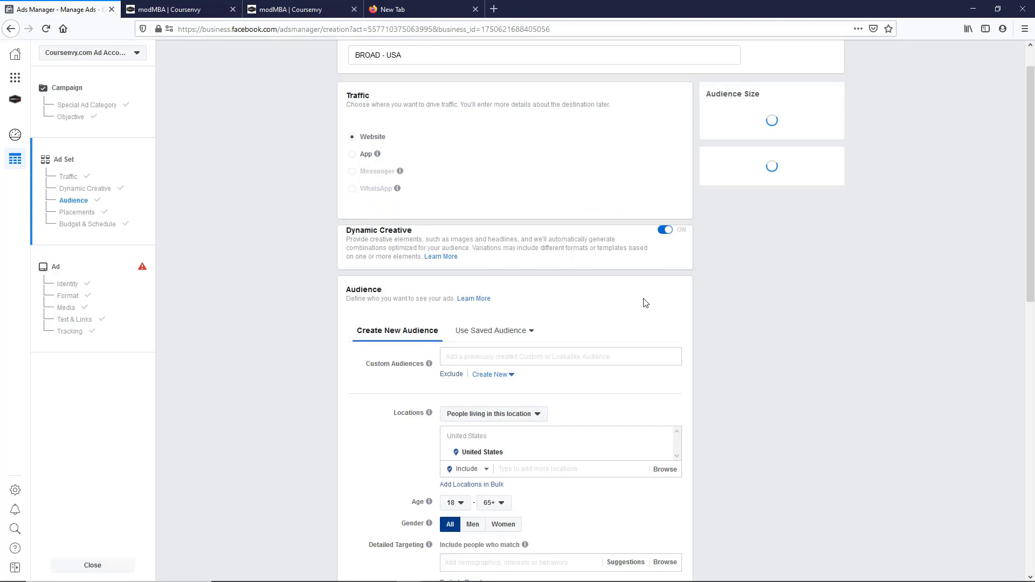
scroll(256, 268, "down", 2)
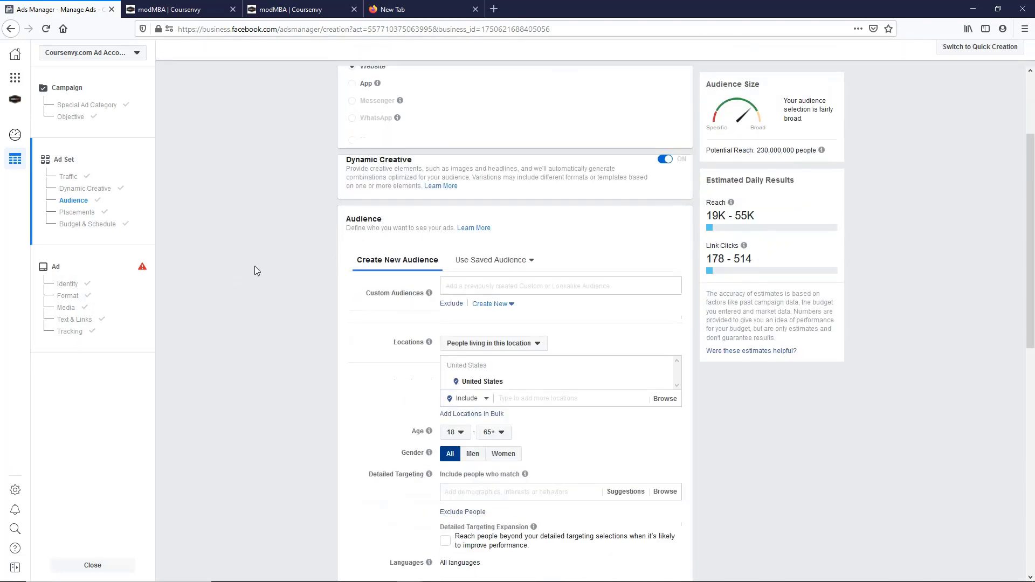
scroll(254, 270, "down", 10)
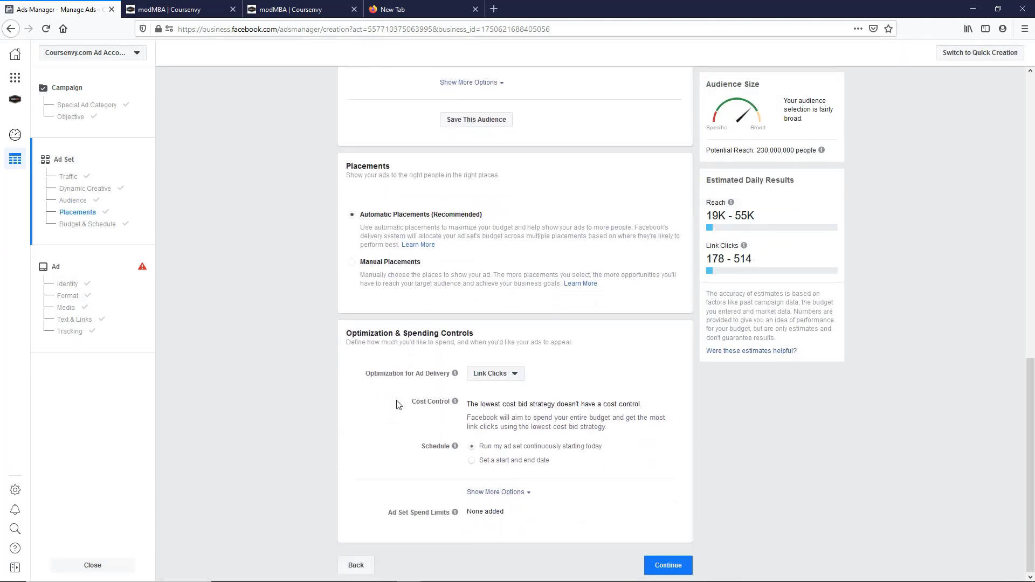
Continue to the ad and choose the coursenvy Instagram account
left_click(669, 565)
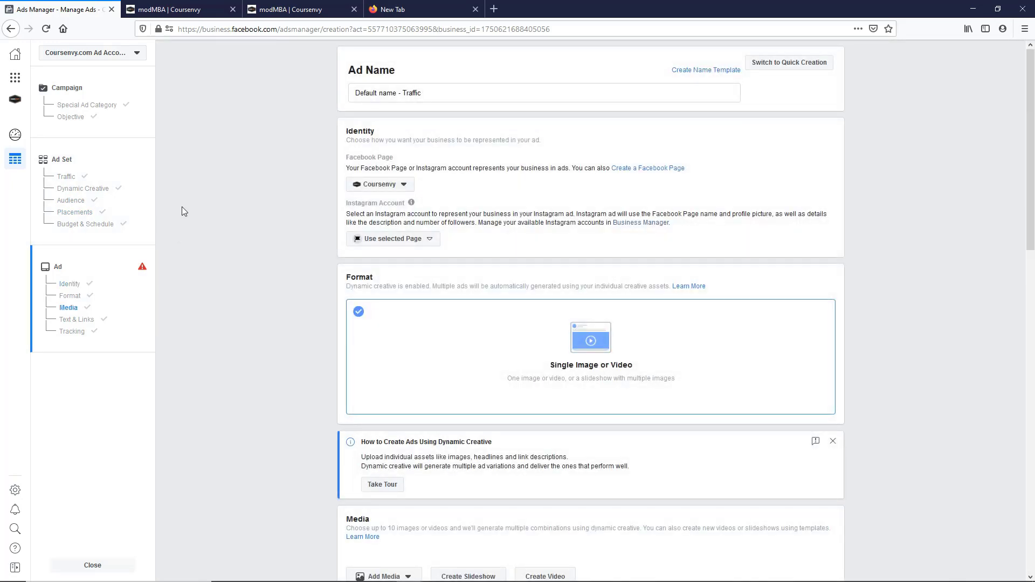
left_click(391, 240)
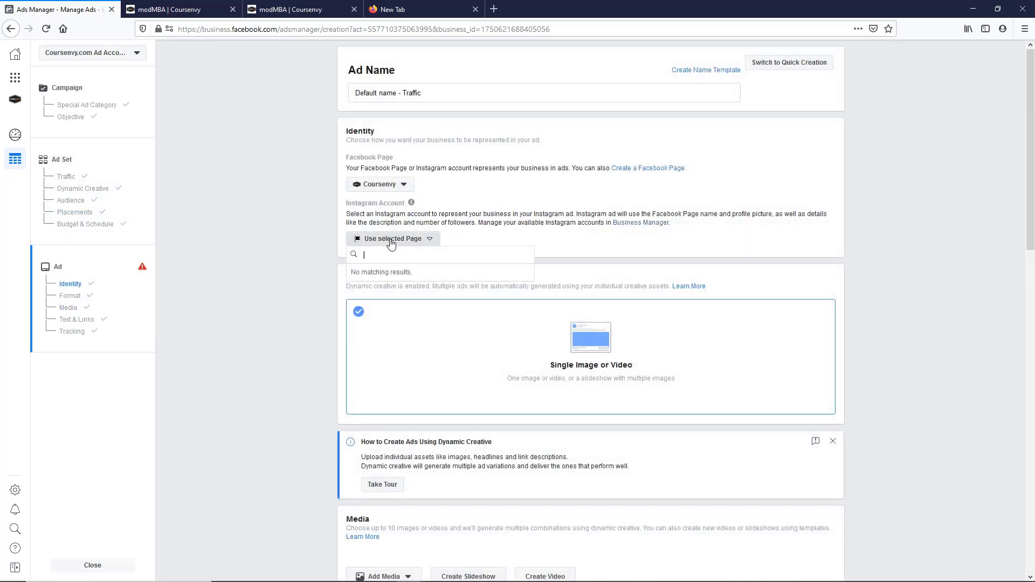
left_click(393, 277)
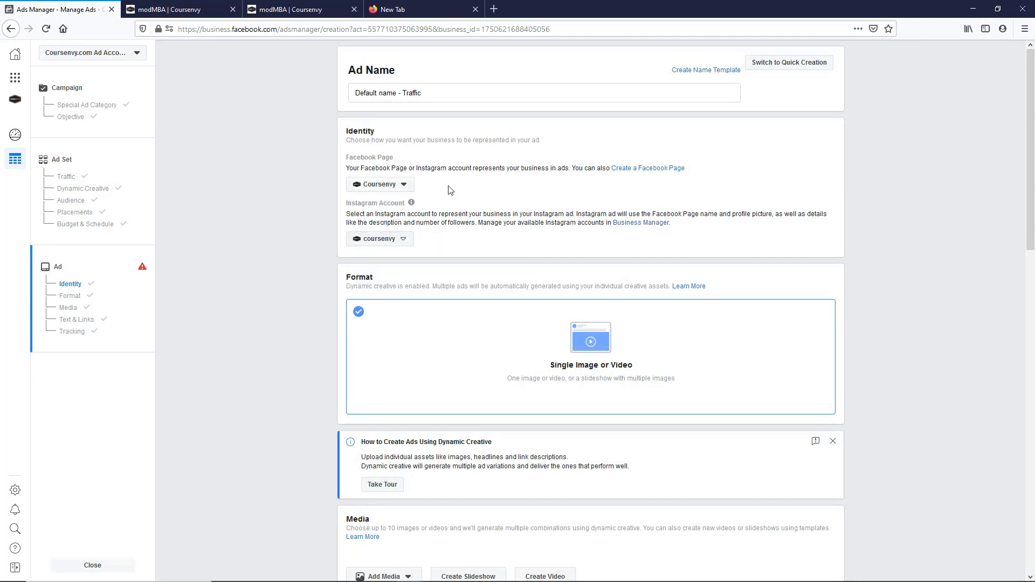
scroll(275, 251, "down", 3)
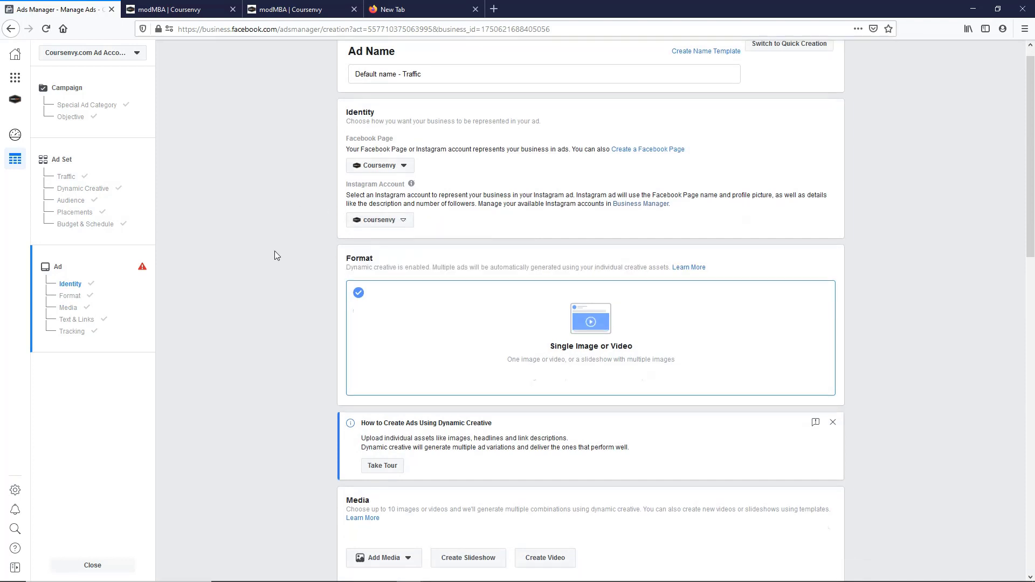
scroll(274, 248, "down", 5)
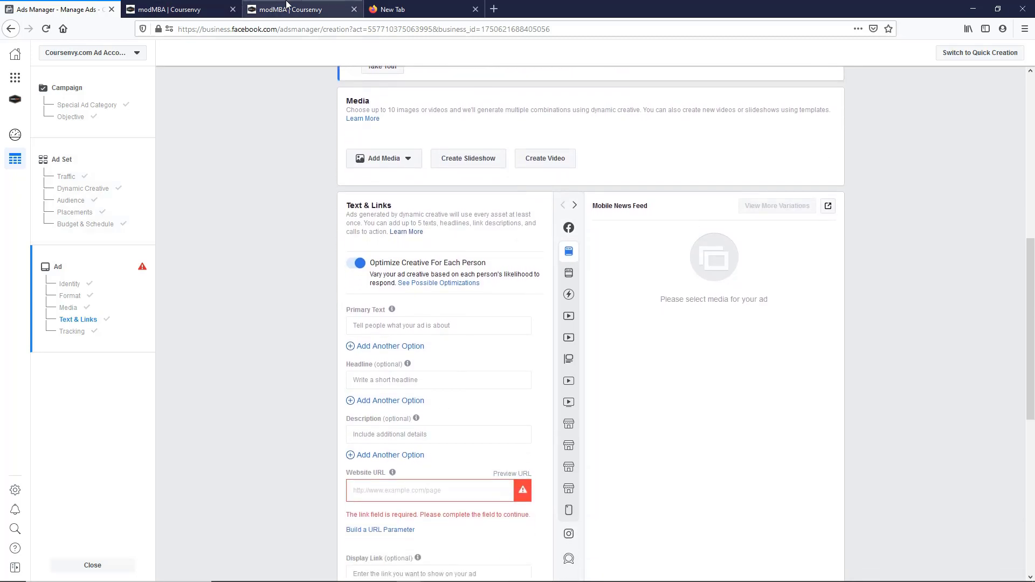
left_click(288, 4)
key("ctrl+l")
key("ctrl+c")
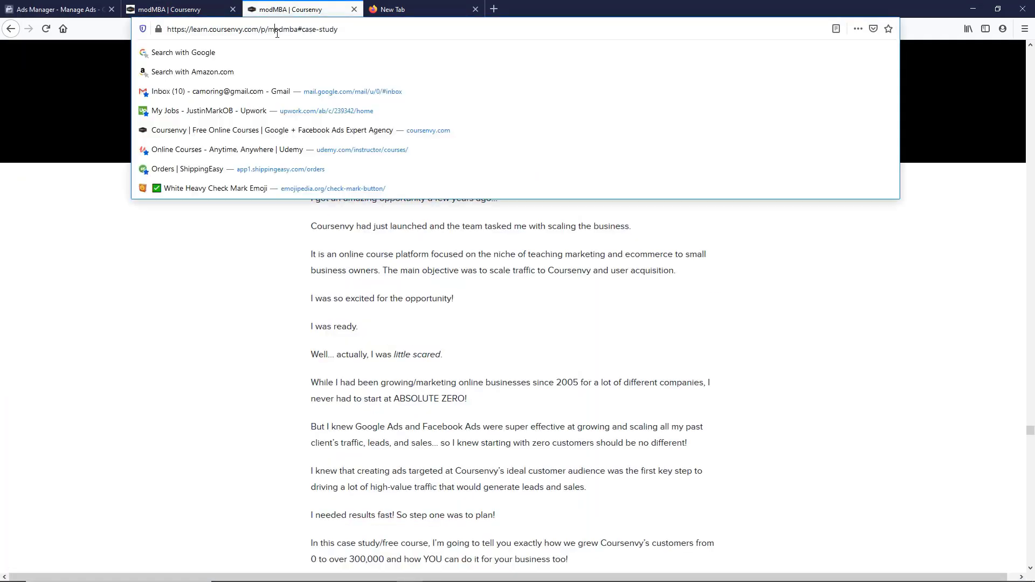
left_click(57, 9)
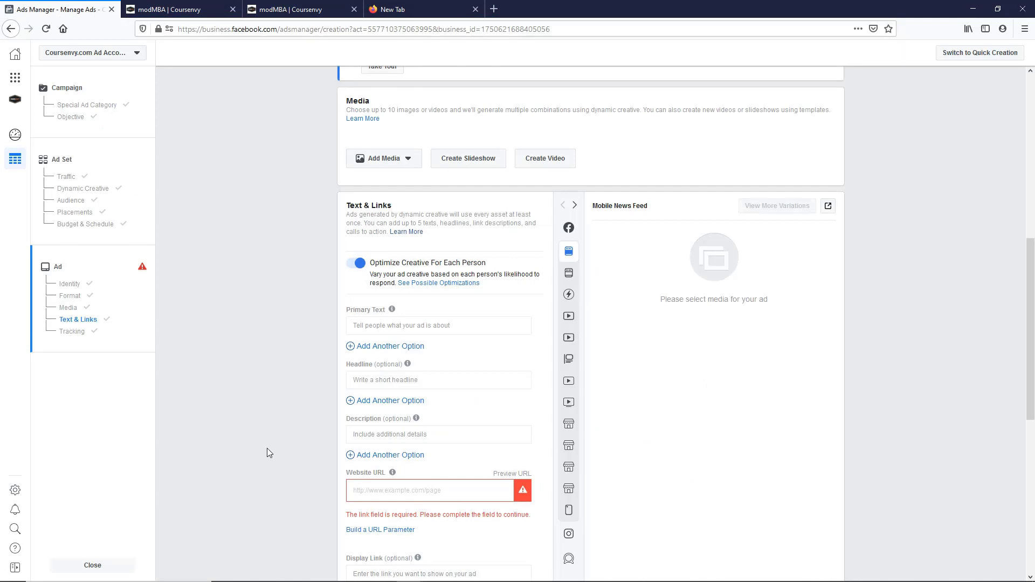
left_click(396, 501)
key("ctrl+v")
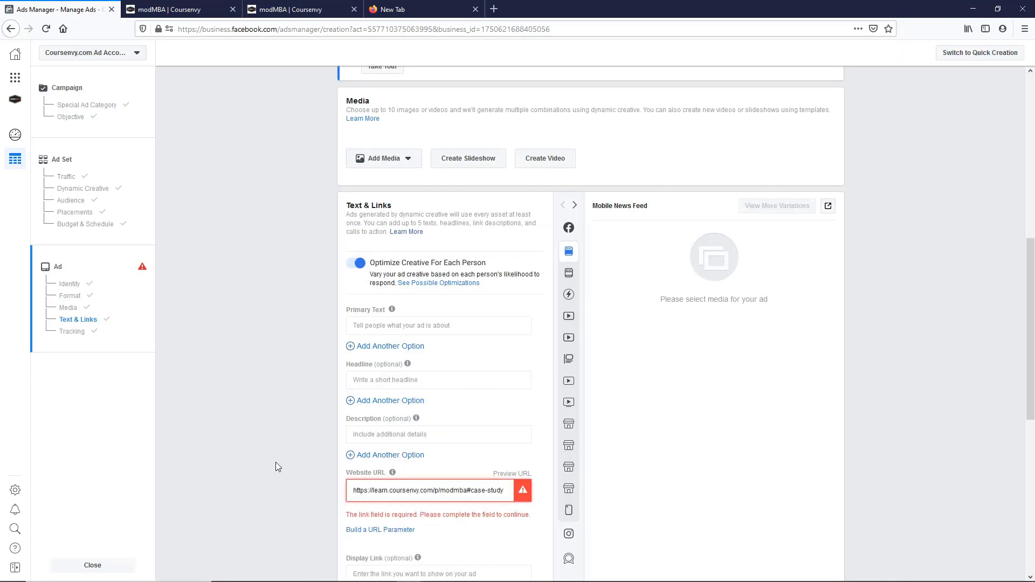
In the URL parameter builder, set Campaign Source to TRAF-TOF-SuperSplit-7-22
left_click(371, 519)
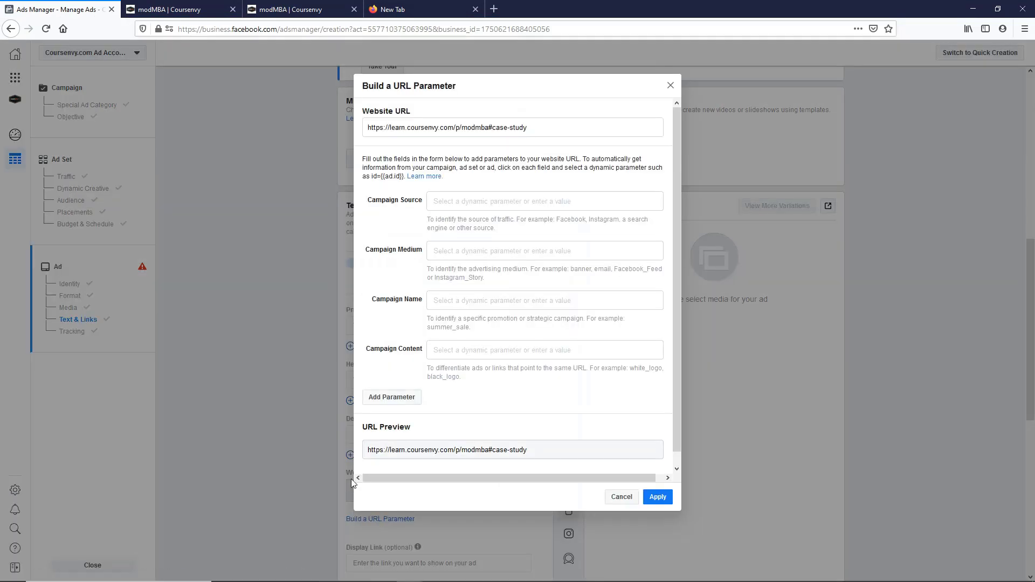
left_click(204, 11)
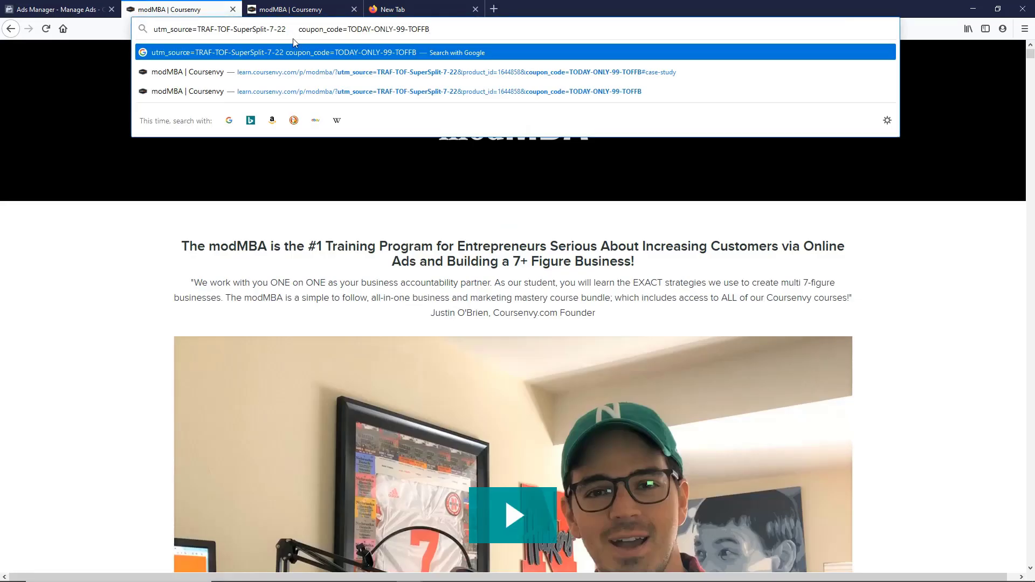
left_click_drag(289, 30, 200, 31)
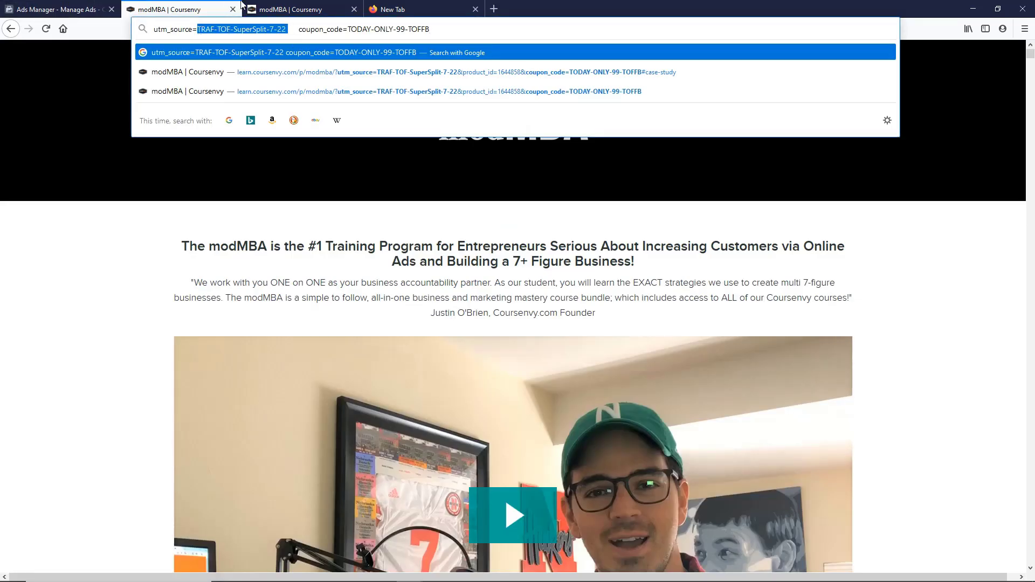
left_click(59, 9)
left_click(473, 203)
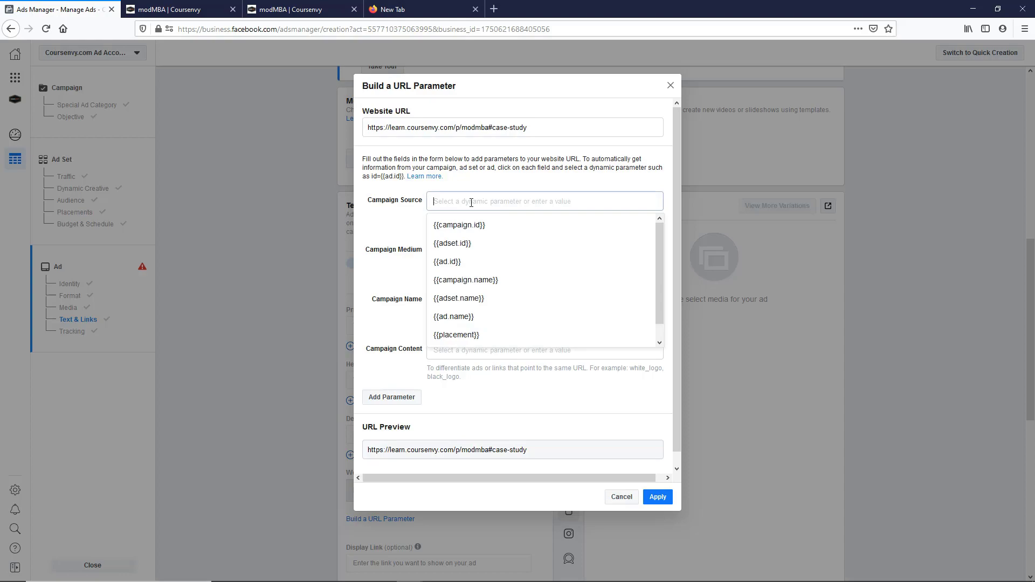
type("TRAF-TOF-SuperSplit-7-22")
Add a custom URL parameter with the value TODAY-ONLY-99-TOFFB
left_click(295, 4)
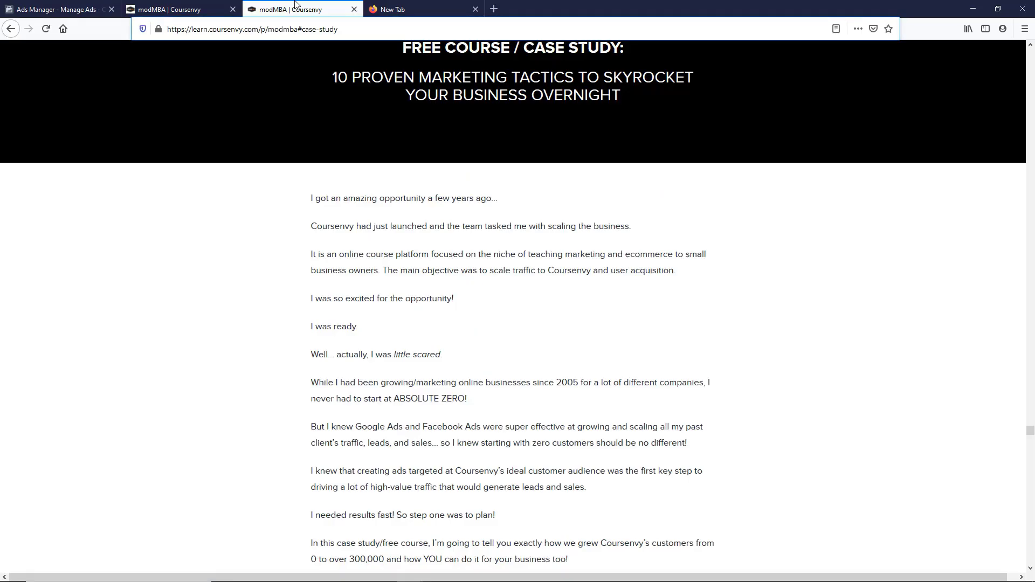
left_click(222, 5)
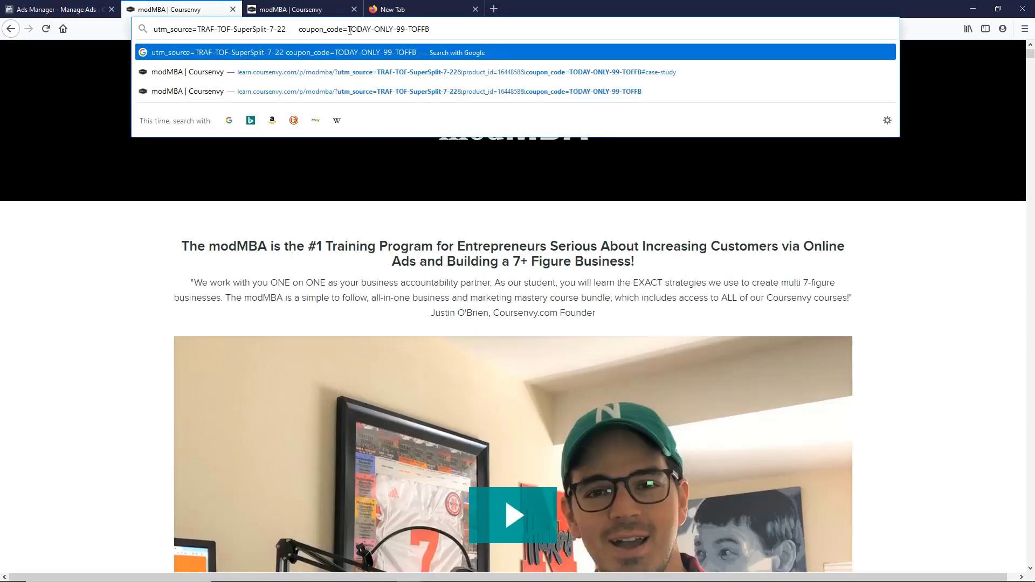
left_click_drag(348, 30, 478, 29)
key("ctrl+c")
left_click(59, 9)
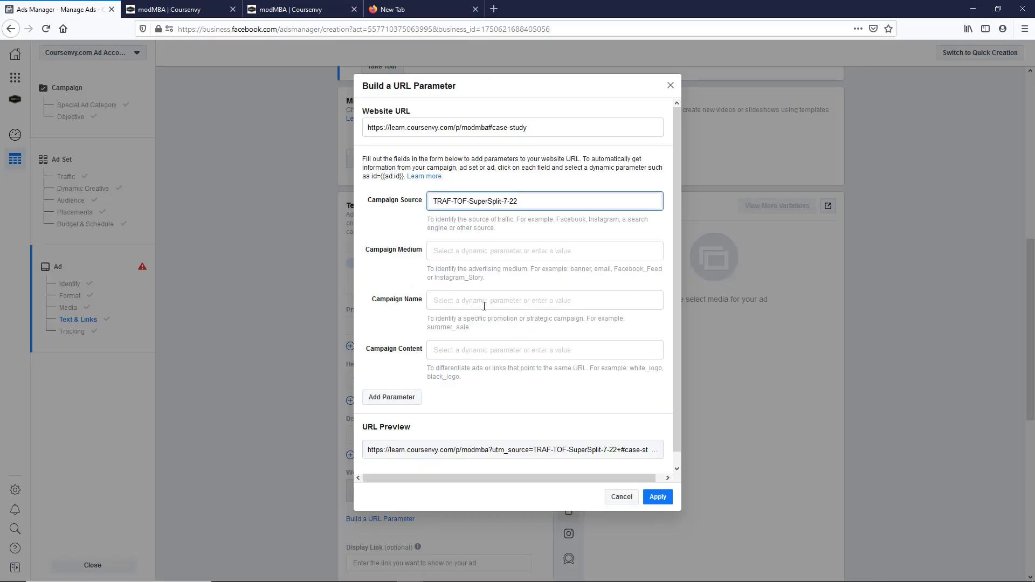
left_click(410, 384)
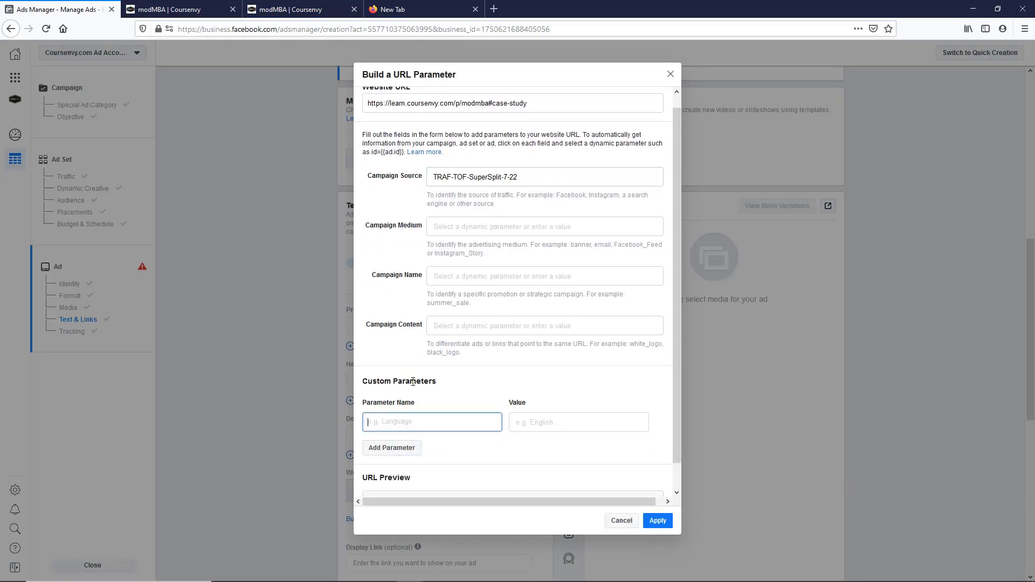
left_click(578, 422)
key("ctrl+v")
Name the custom parameter coupon_code and apply the parameters to the Website URL
left_click(298, 10)
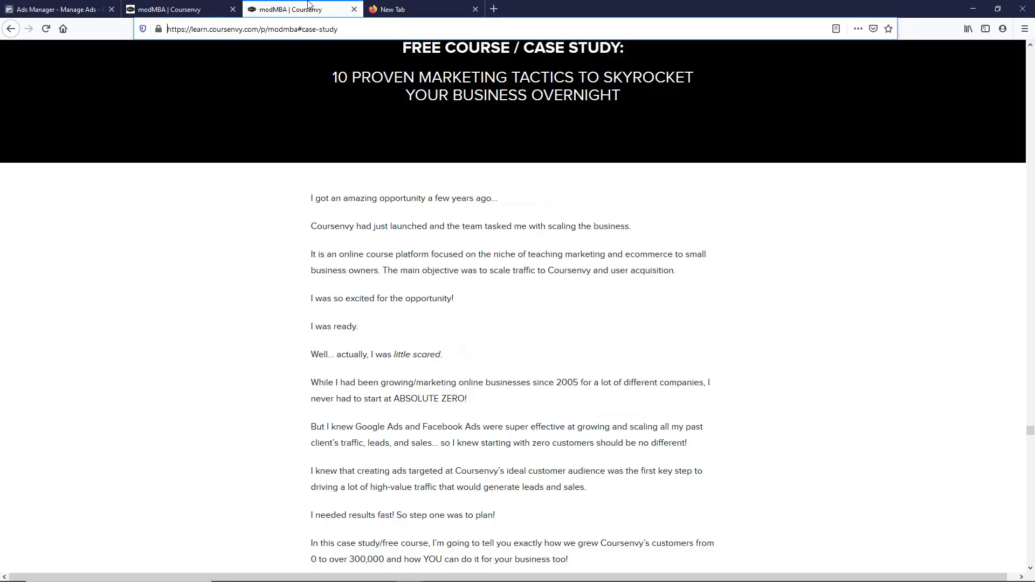
left_click(169, 9)
left_click_drag(347, 30, 299, 31)
key("ctrl+c")
left_click(60, 10)
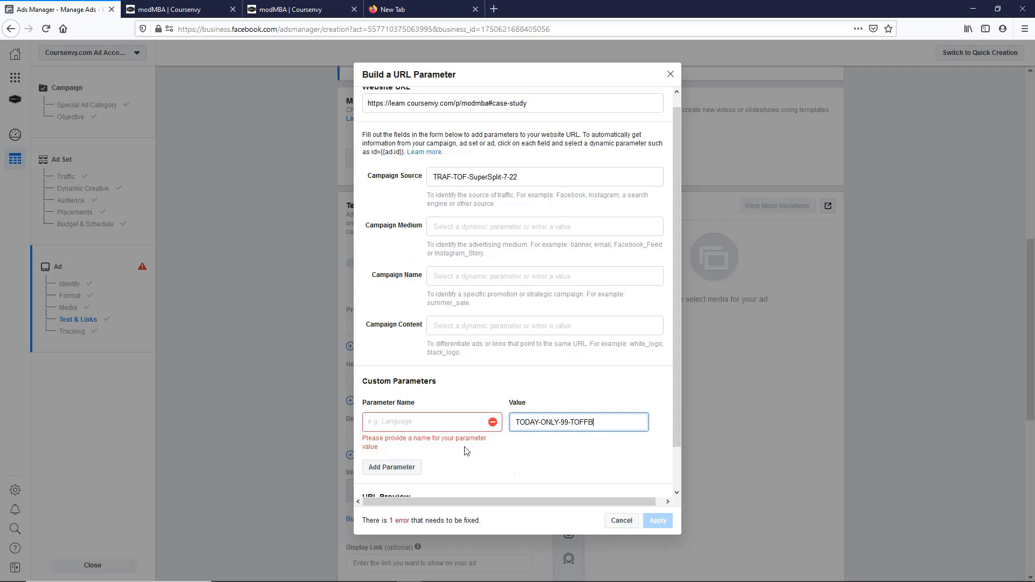
left_click(446, 420)
key("ctrl+v")
left_click(478, 459)
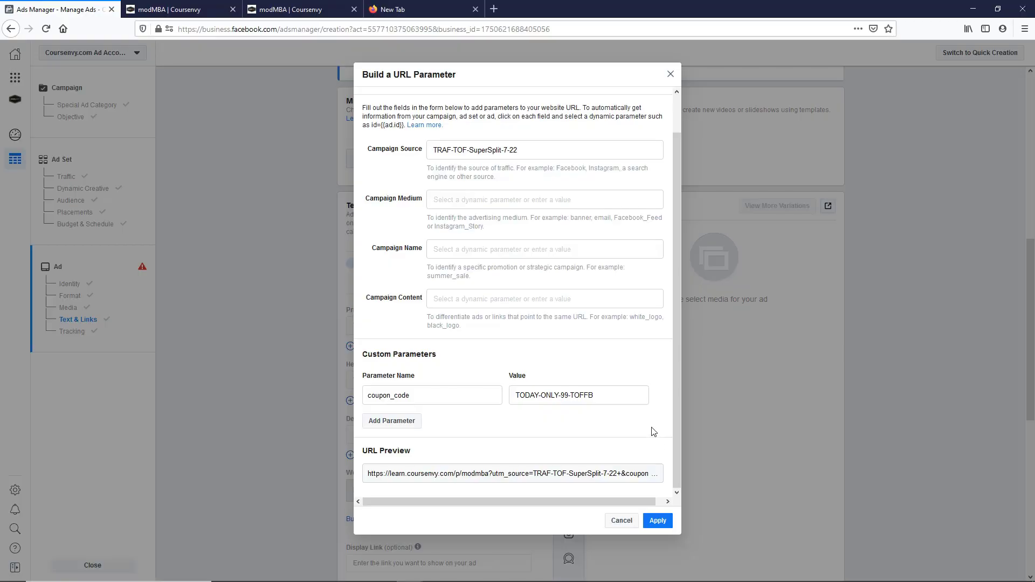
left_click(666, 527)
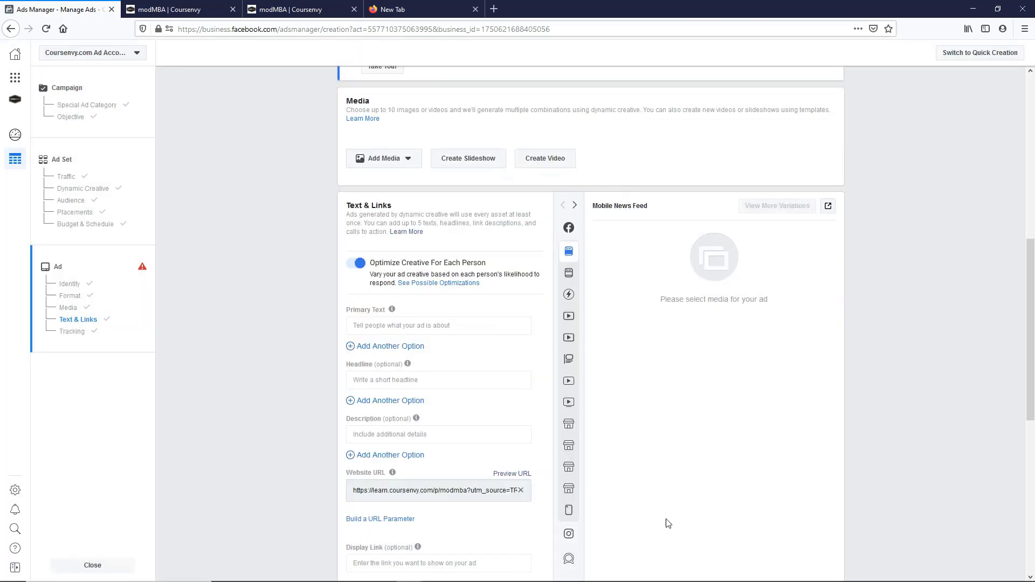
triple_click(428, 489)
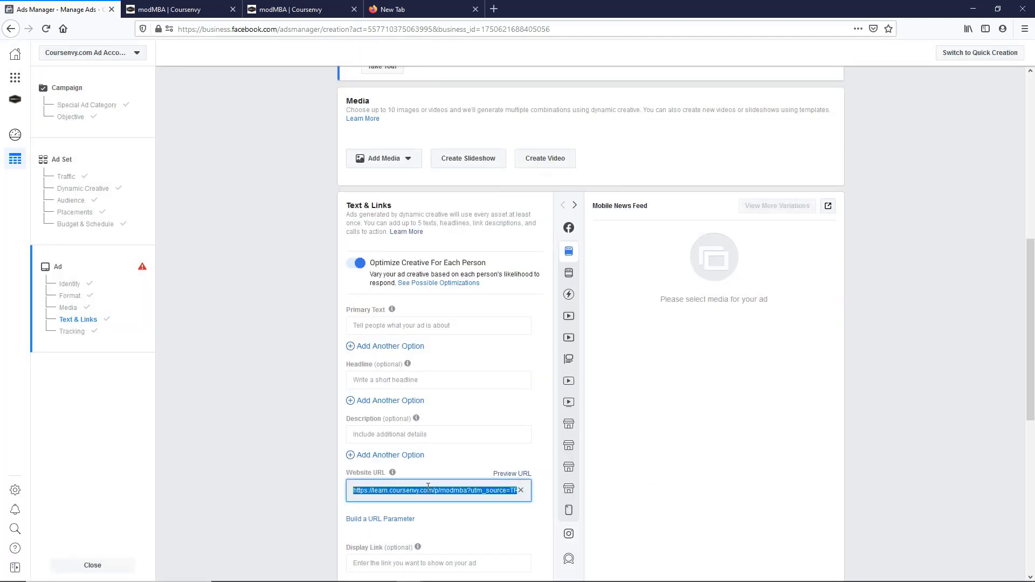
Load the URL tagged with utm_source and coupon_code in a new Firefox tab
left_click(180, 6)
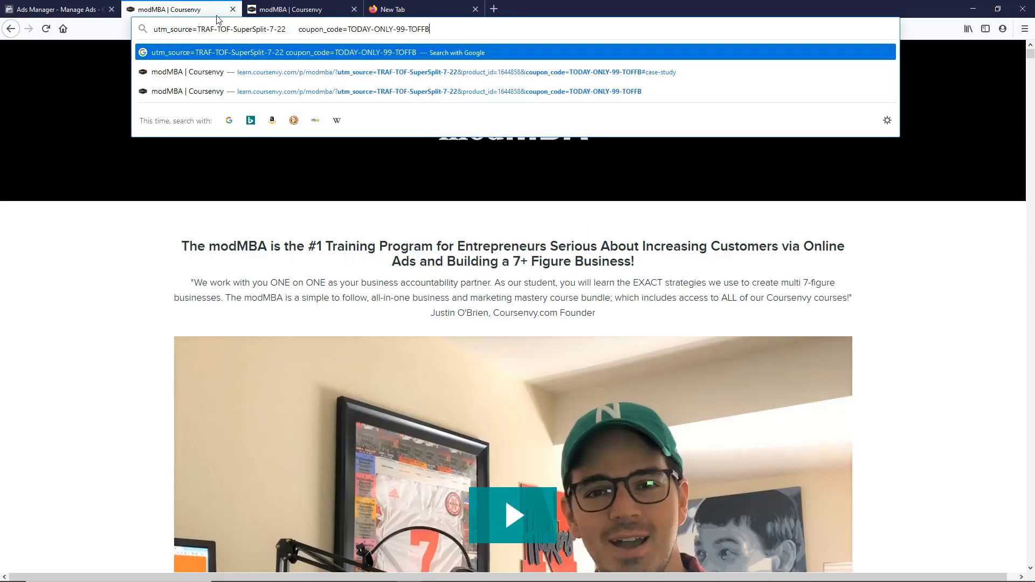
left_click(493, 9)
type("https://learn.coursenvy.com/p/modmba?utm_source=TRAF-TOF-SuperSplit-7-22+&coupon_code=TODAY-ONLY-99-TOFFB#case-study")
key("Return")
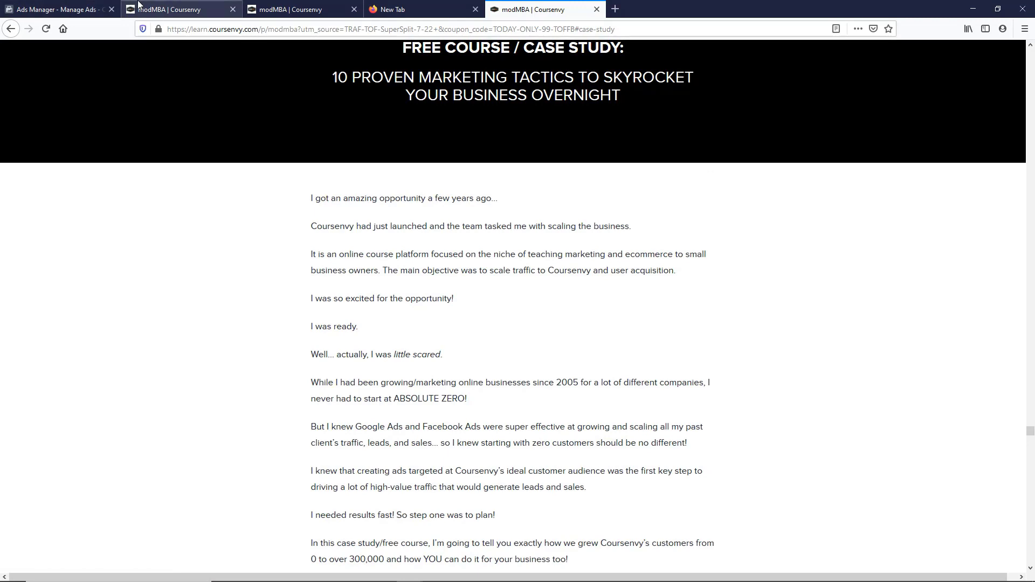
Paste the Top 10 Marketing Tactics line as the ad's primary text
left_click(65, 9)
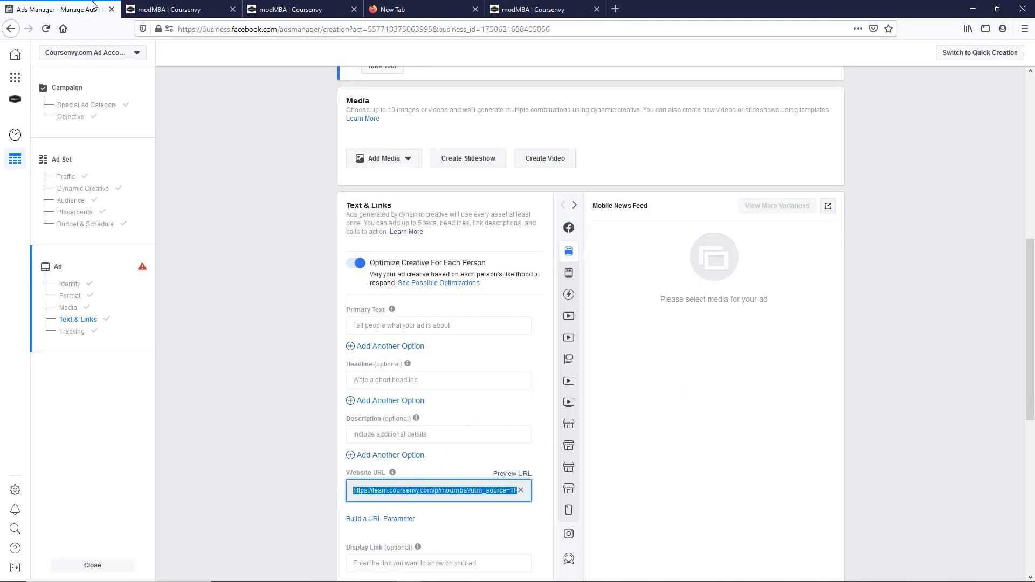
left_click(261, 323)
left_click(335, 15)
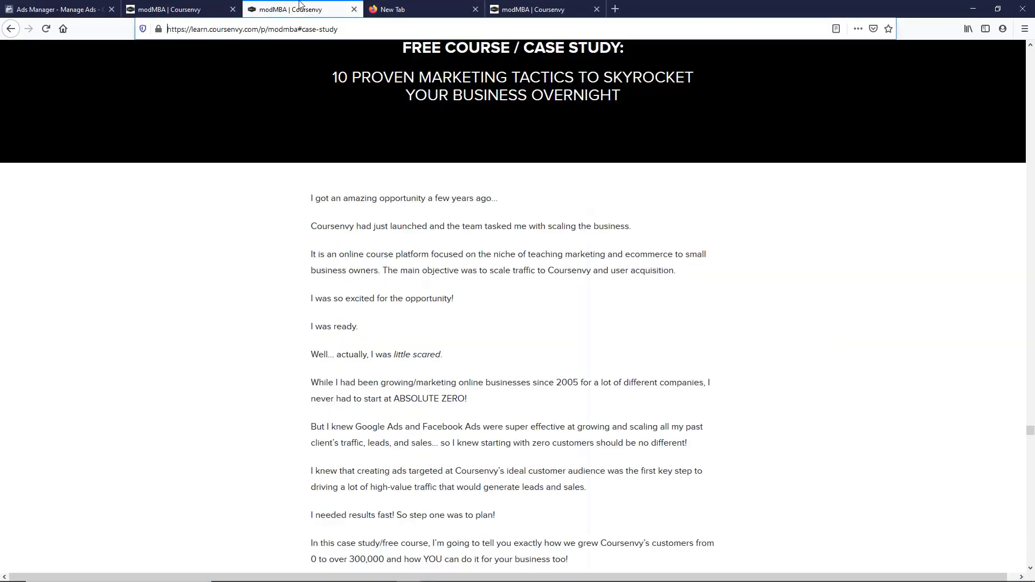
left_click(418, 8)
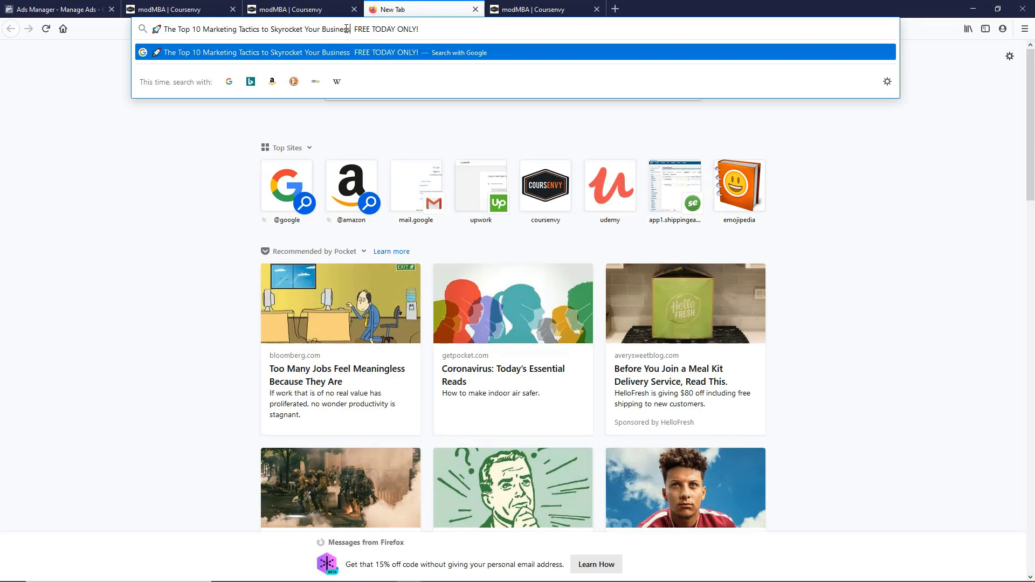
left_click_drag(349, 29, 64, 29)
key("ctrl+c")
left_click(64, 9)
left_click(408, 326)
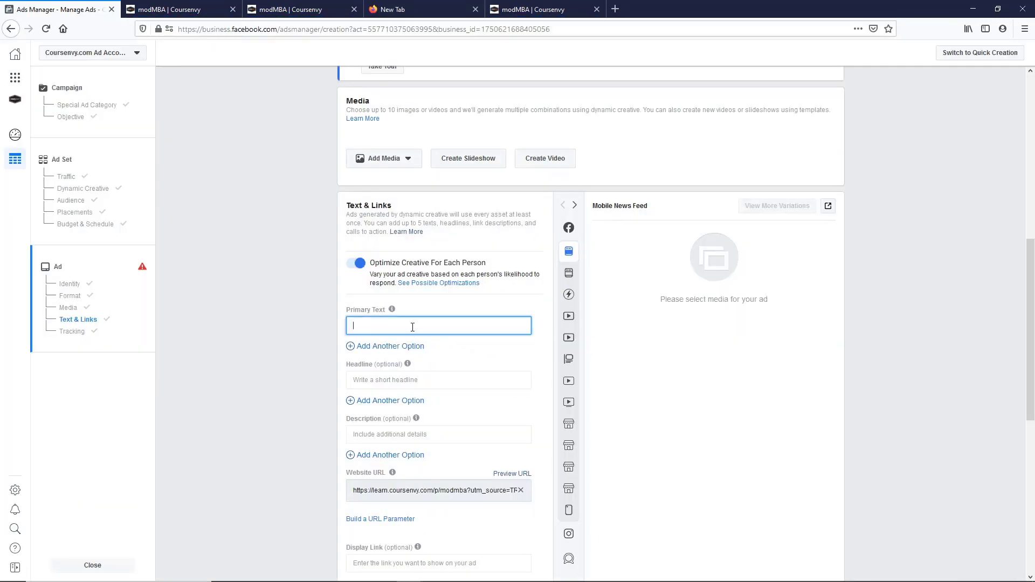
key("ctrl+v")
left_click(212, 300)
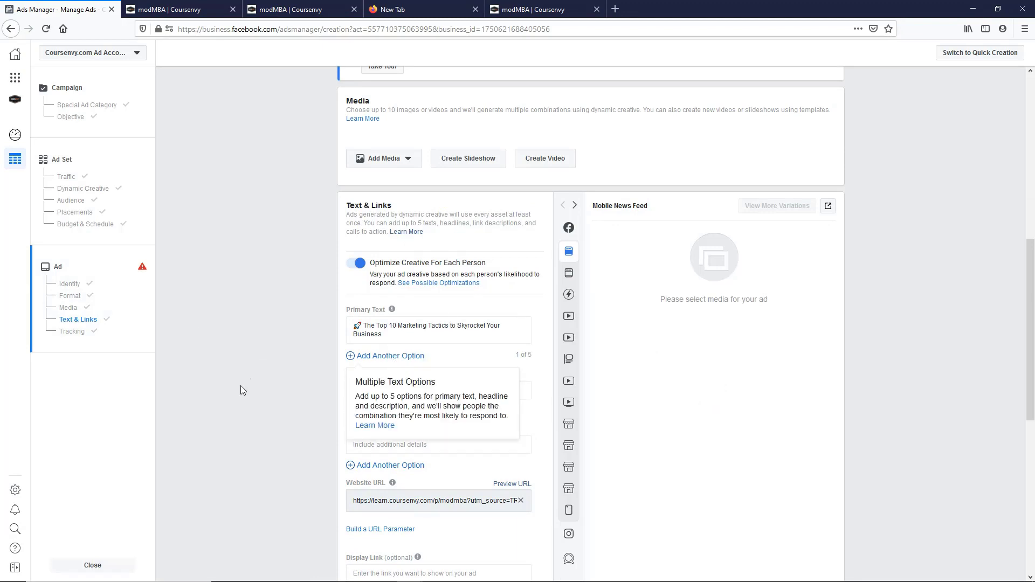
Set the ad headline to 'FREE TODAY ONLY!'
scroll(236, 330, "down", 3)
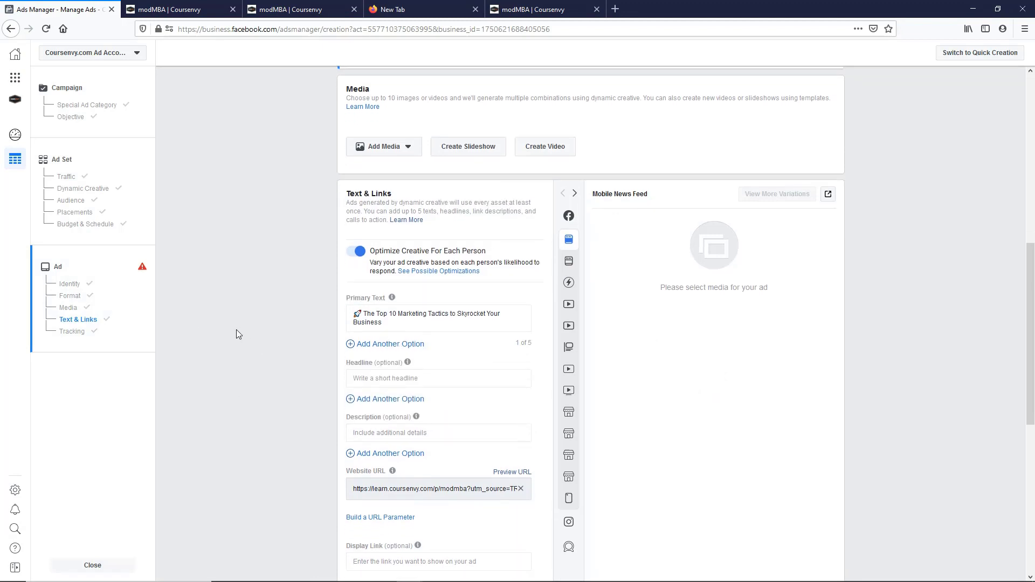
left_click(293, 9)
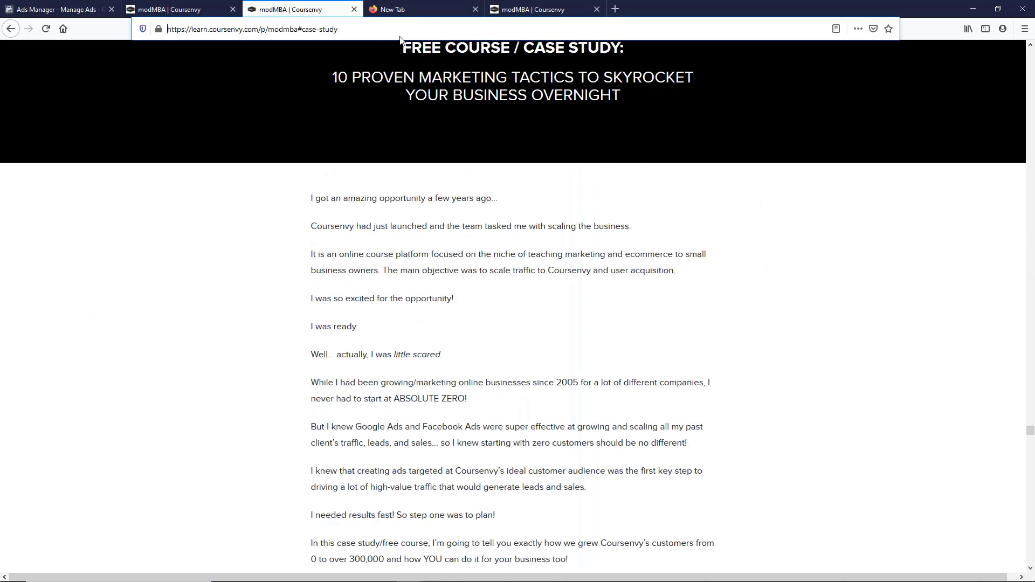
left_click(409, 9)
left_click_drag(418, 29, 360, 33)
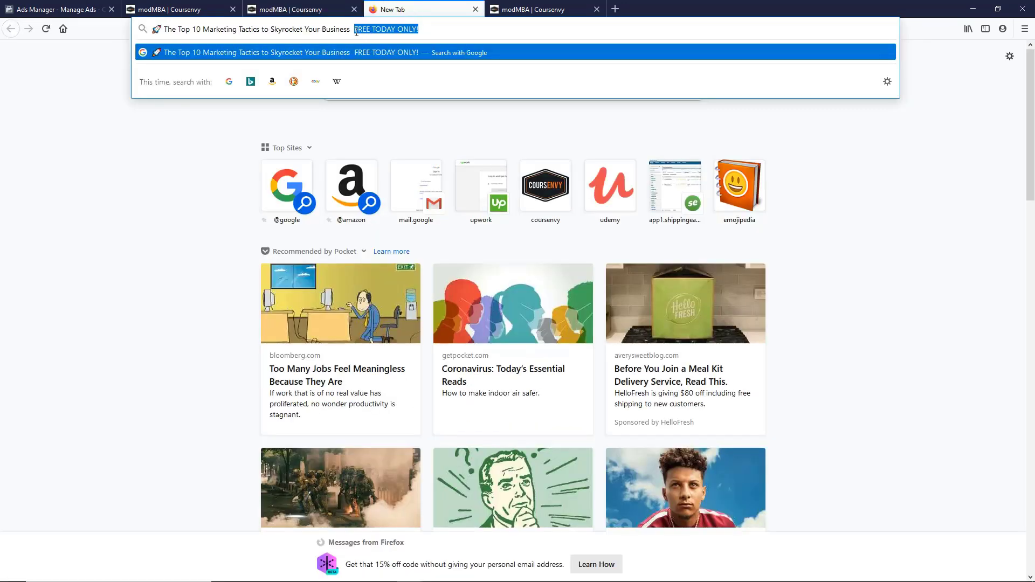
left_click(57, 10)
left_click(398, 300)
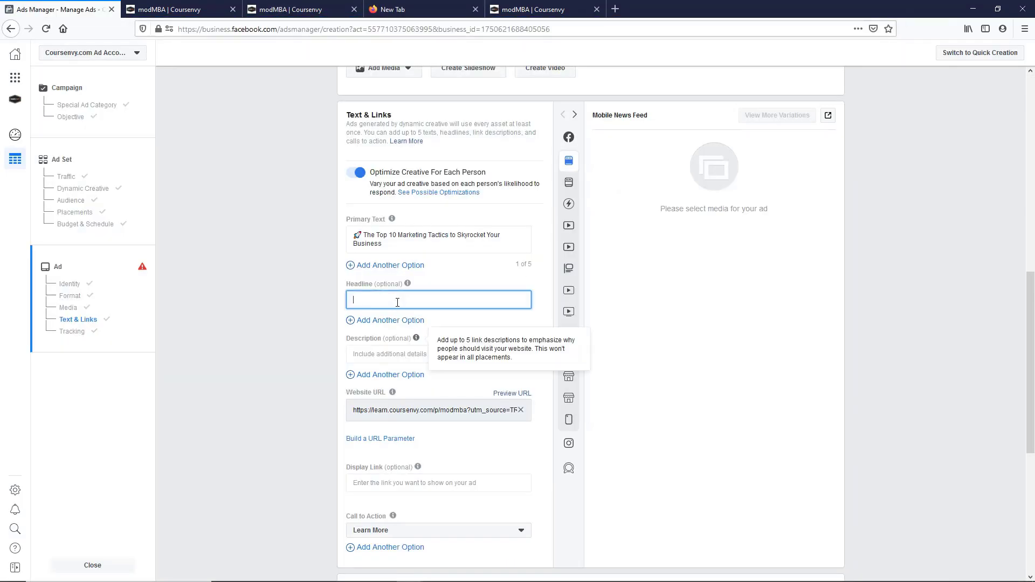
type("FREE TODAY ONLY!")
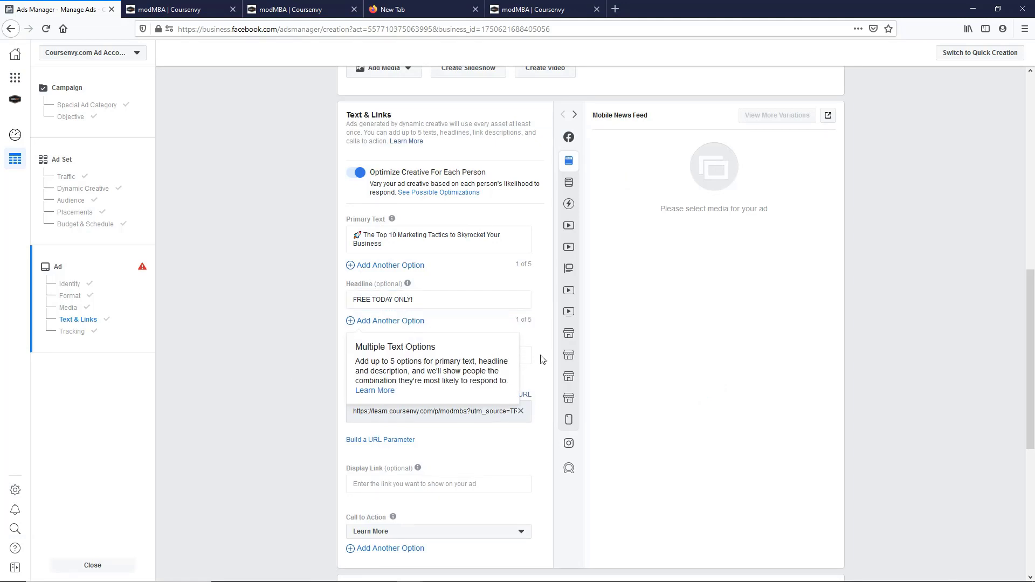
Enter the description 'Join 300,000+ Happy Students!'
left_click(523, 355)
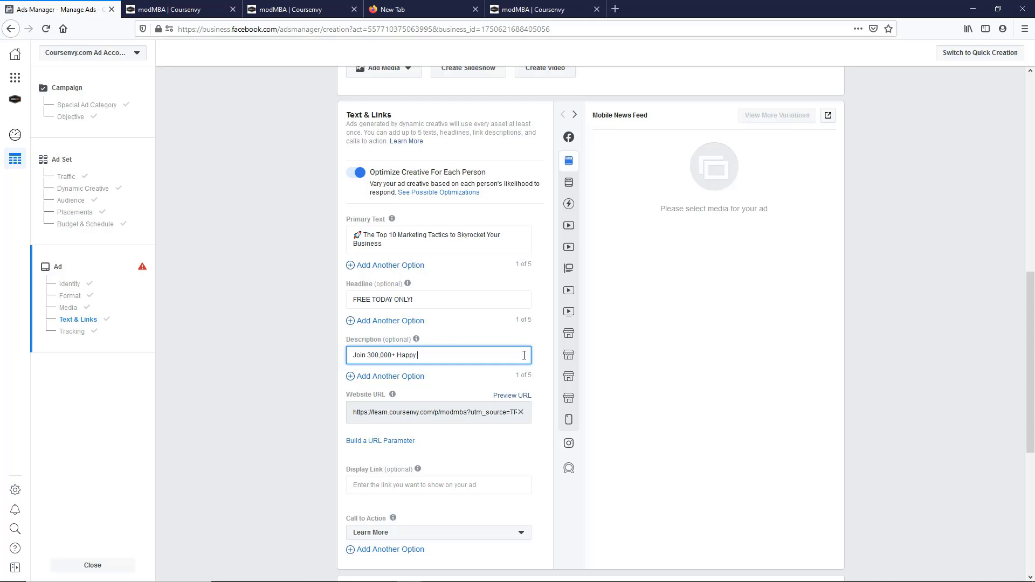
type("Students!")
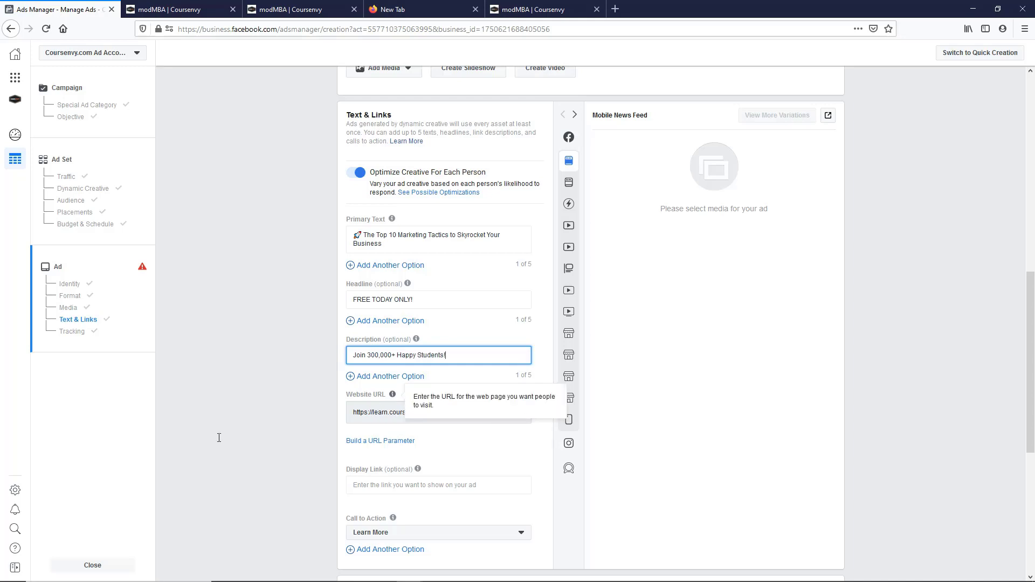
left_click(280, 386)
scroll(288, 384, "down", 3)
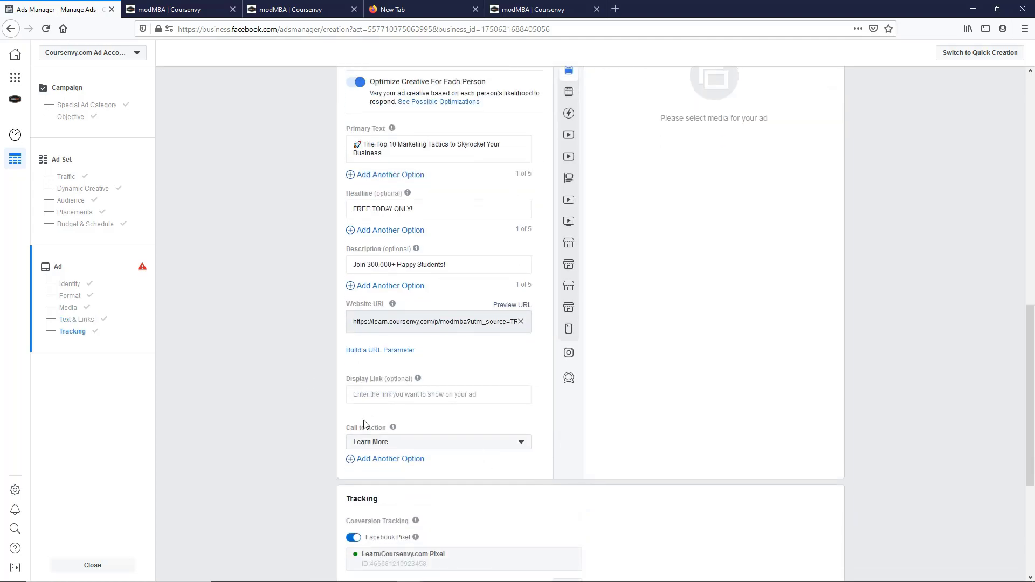
Upload the three TOP 10 BEST ONLINE AD TACTICS images and add them to the ad
scroll(323, 415, "up", 5)
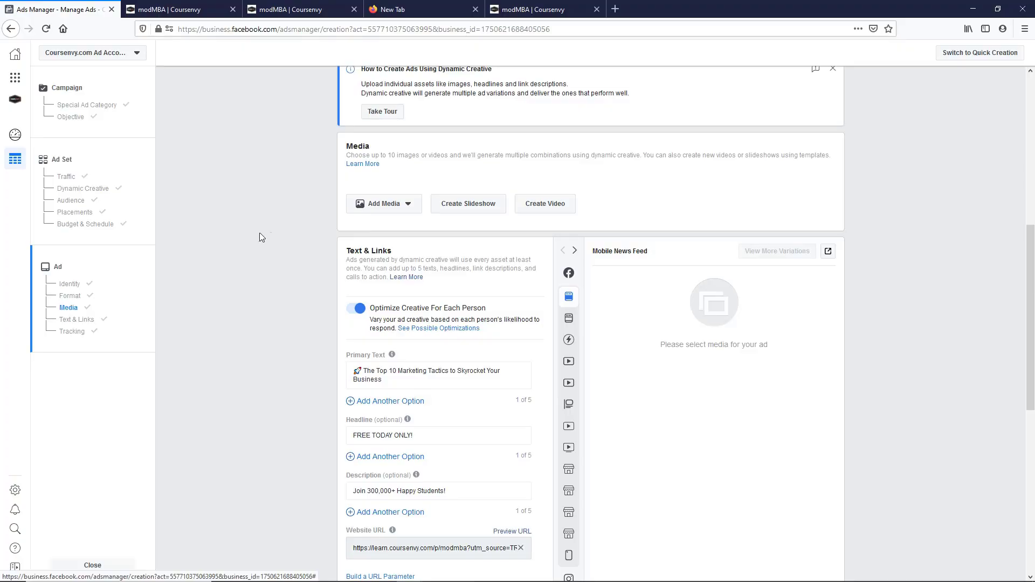
left_click(406, 205)
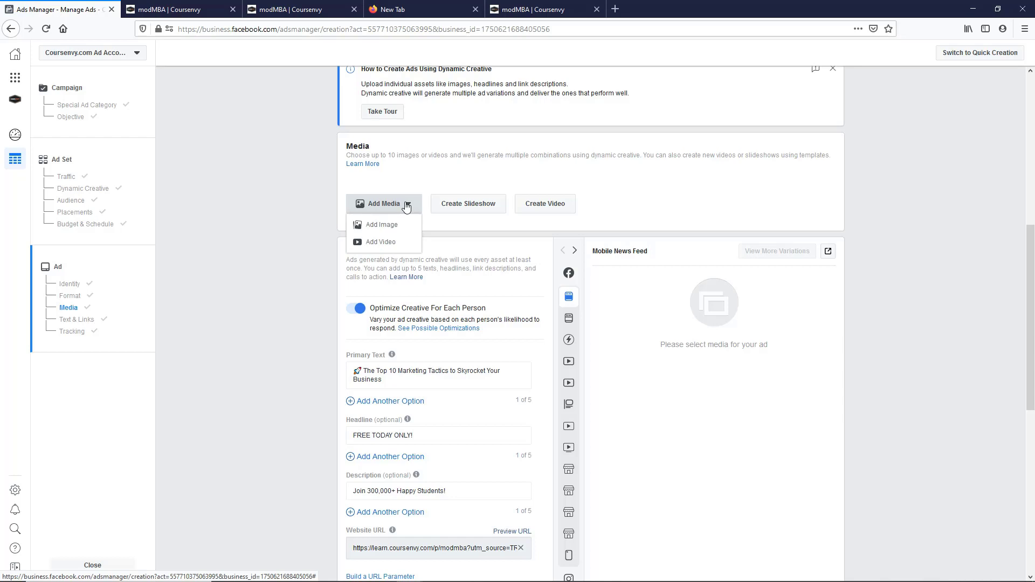
left_click(396, 225)
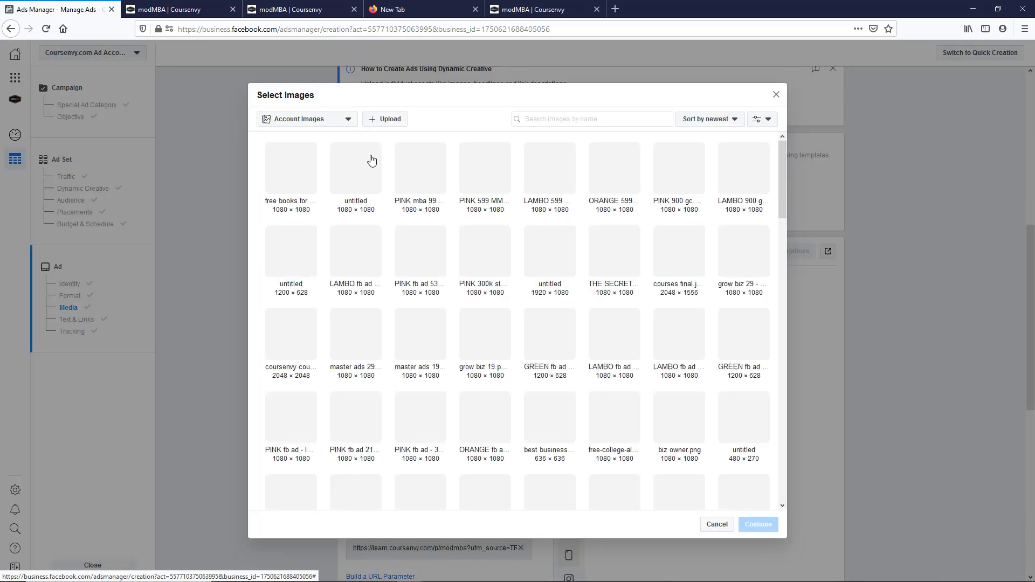
left_click(393, 119)
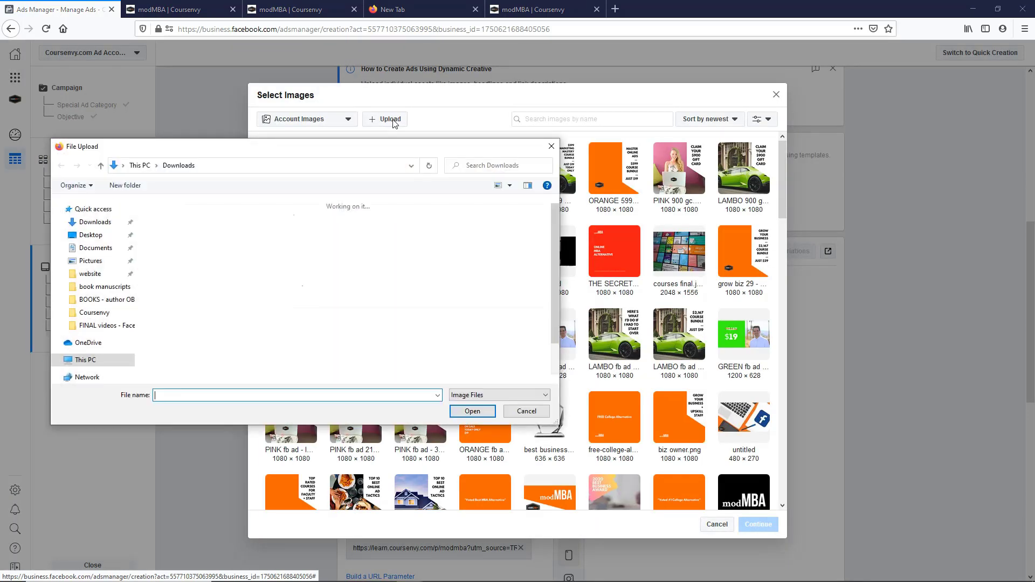
left_click_drag(354, 218, 146, 268)
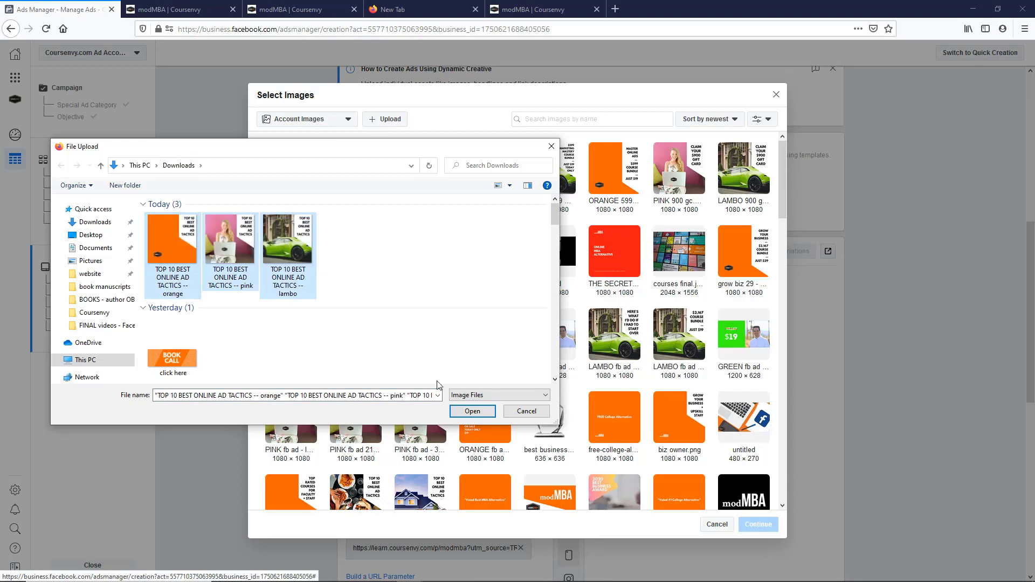
left_click(472, 411)
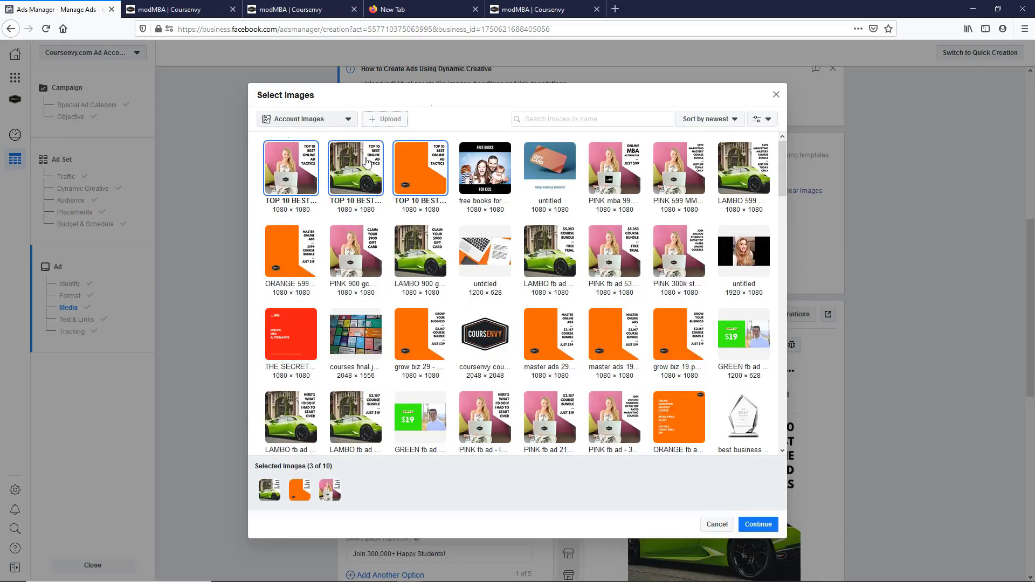
left_click(759, 524)
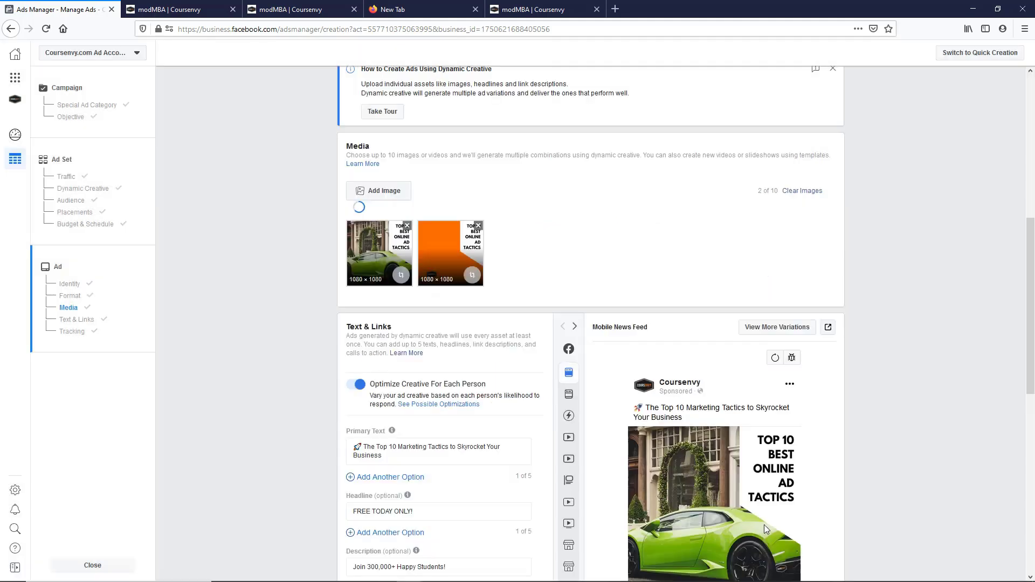
Publish the campaign and select TRAF-TOF-SuperSplit-7-22 in the Campaigns table
scroll(889, 302, "down", 5)
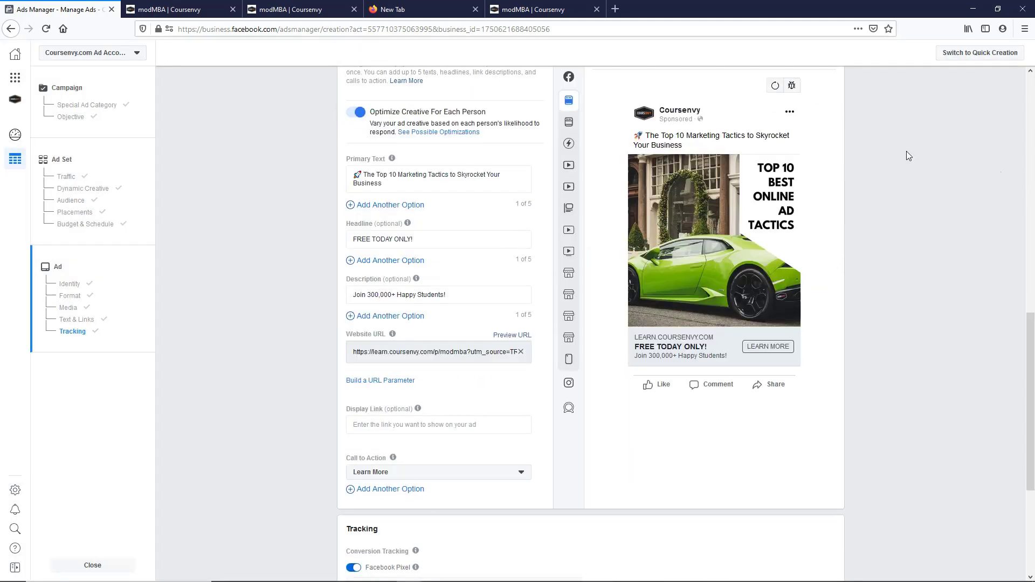
scroll(271, 258, "down", 4)
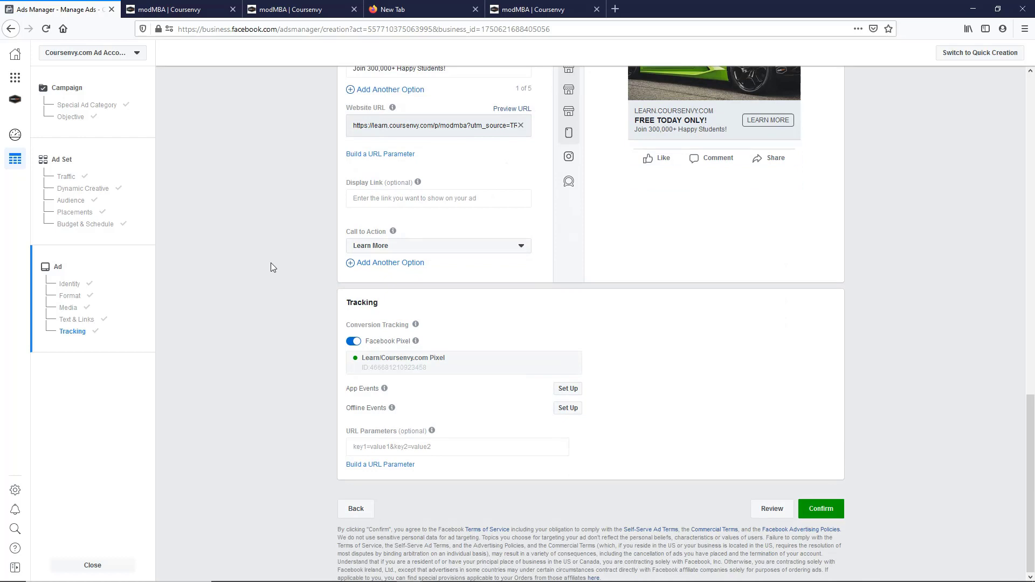
left_click(830, 509)
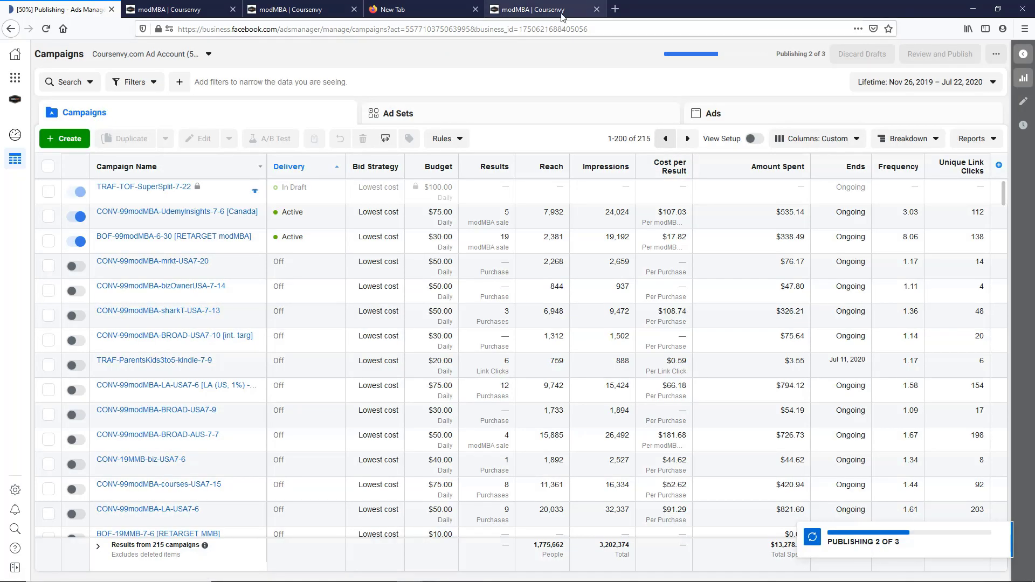
left_click(49, 192)
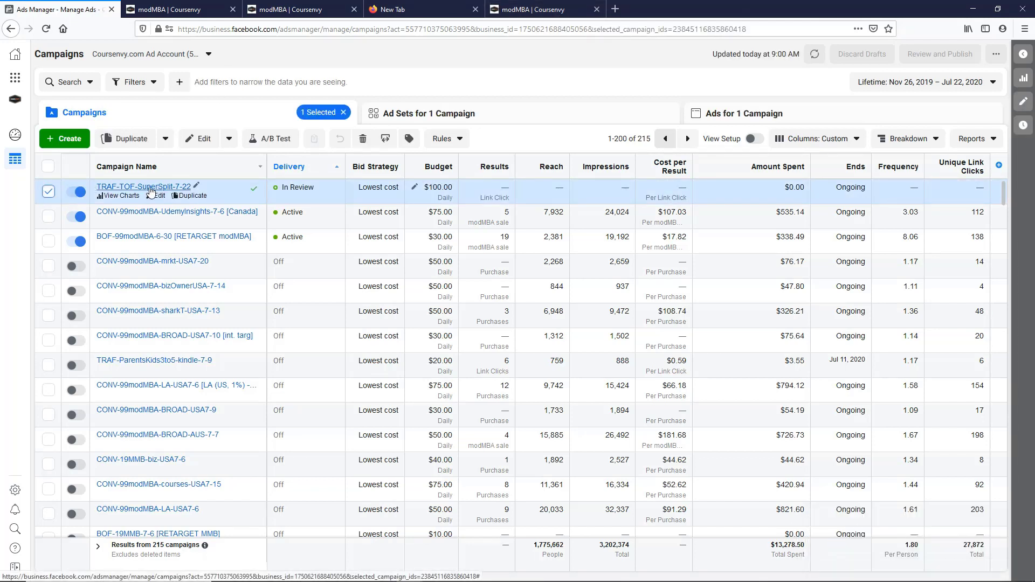
Make 29 copies of the BROAD - USA ad set in the original campaign
left_click(468, 113)
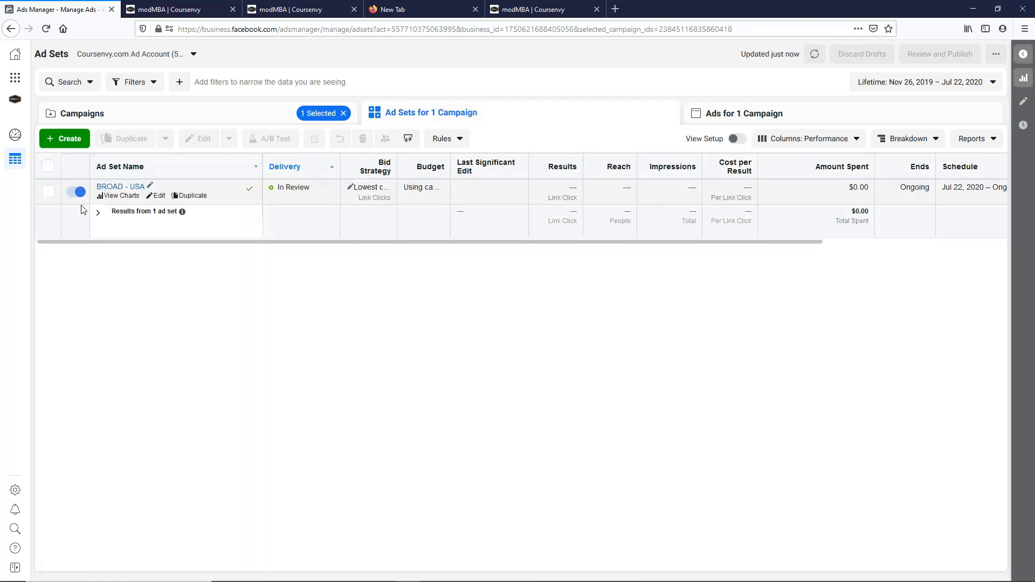
left_click(48, 193)
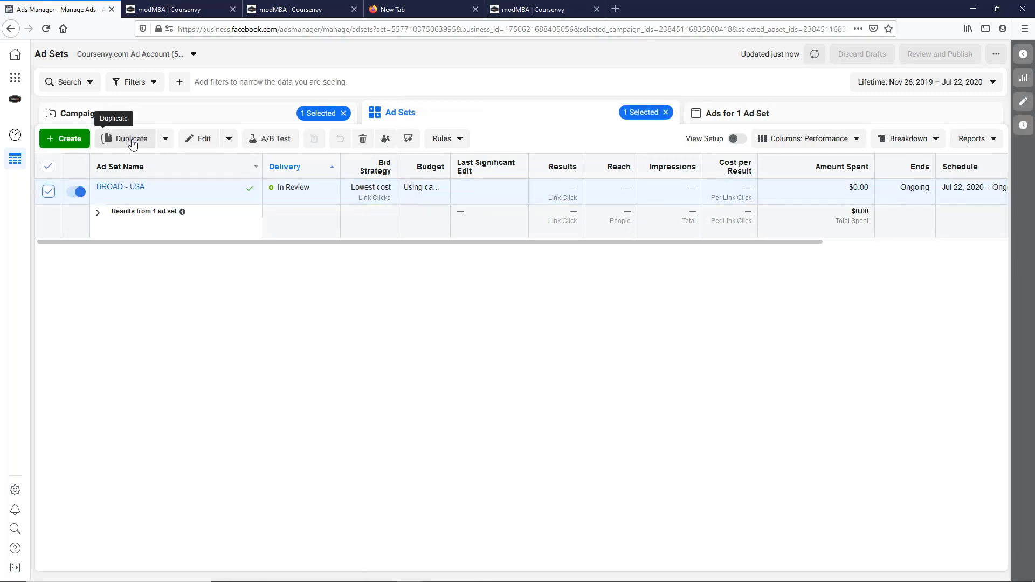
left_click(131, 139)
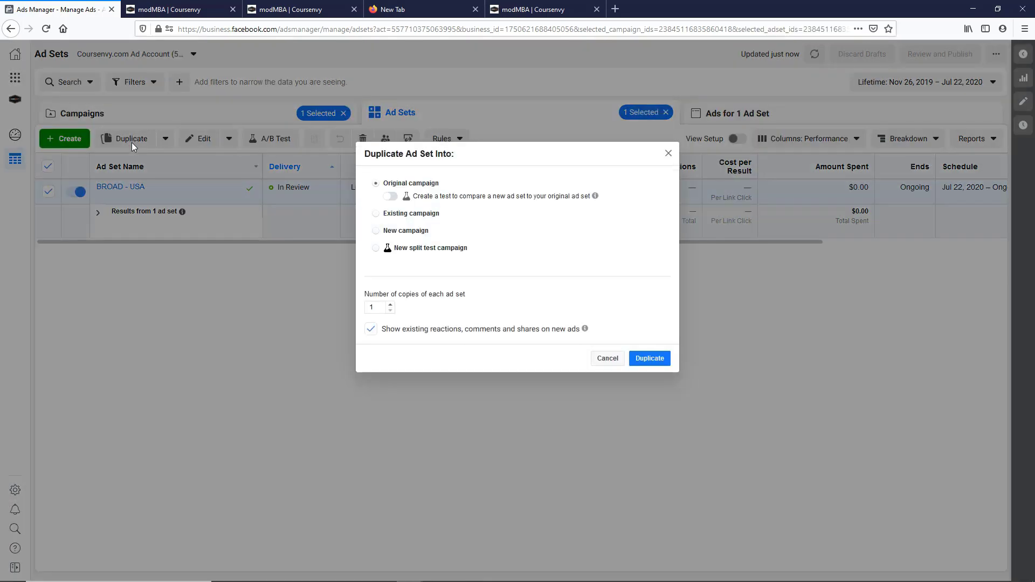
double_click(381, 307)
type("29")
left_click(650, 353)
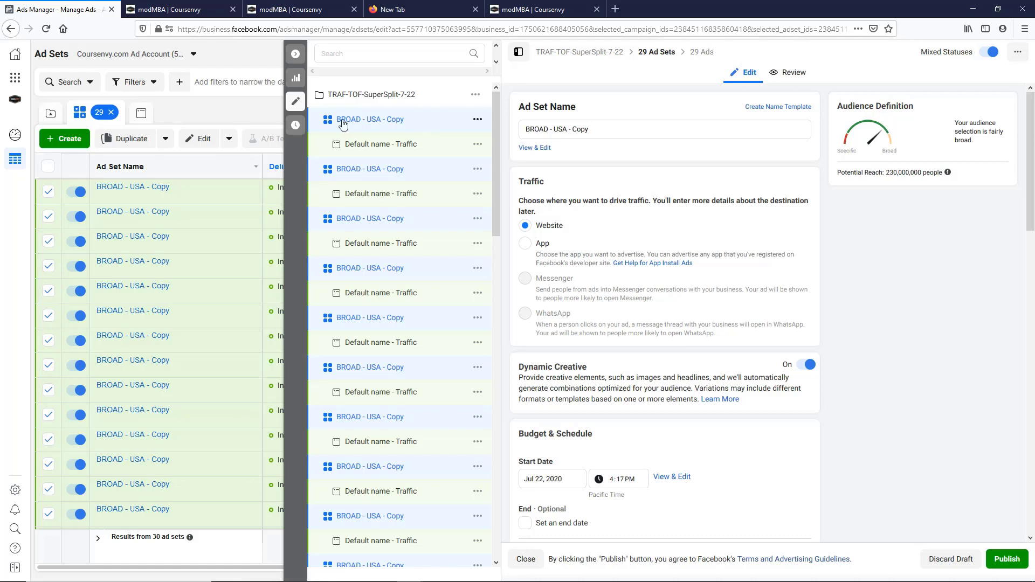
Rename the last BROAD - USA - Copy ad set to Engaged Shoppers
left_click_drag(497, 127, 497, 450)
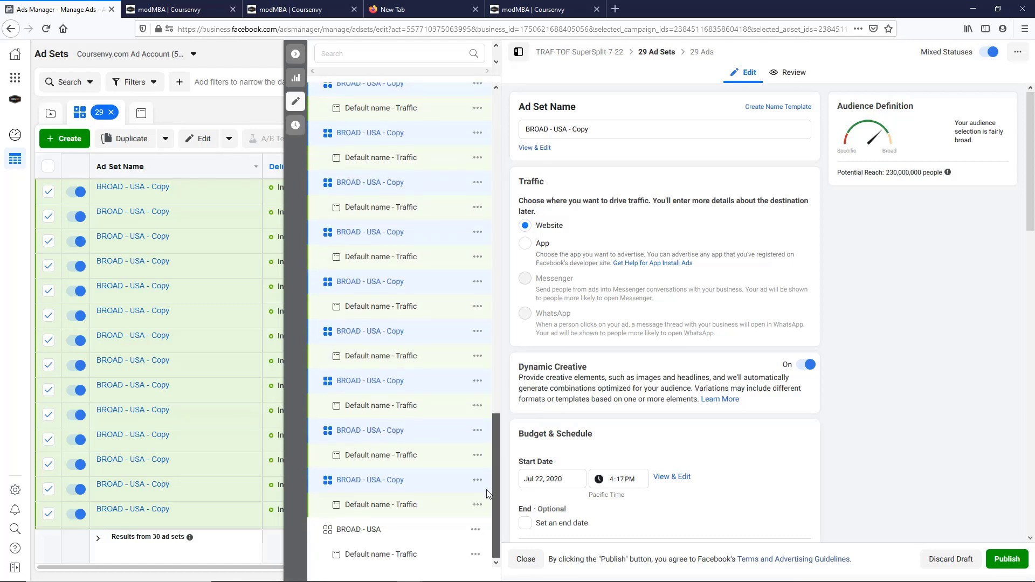
left_click(361, 531)
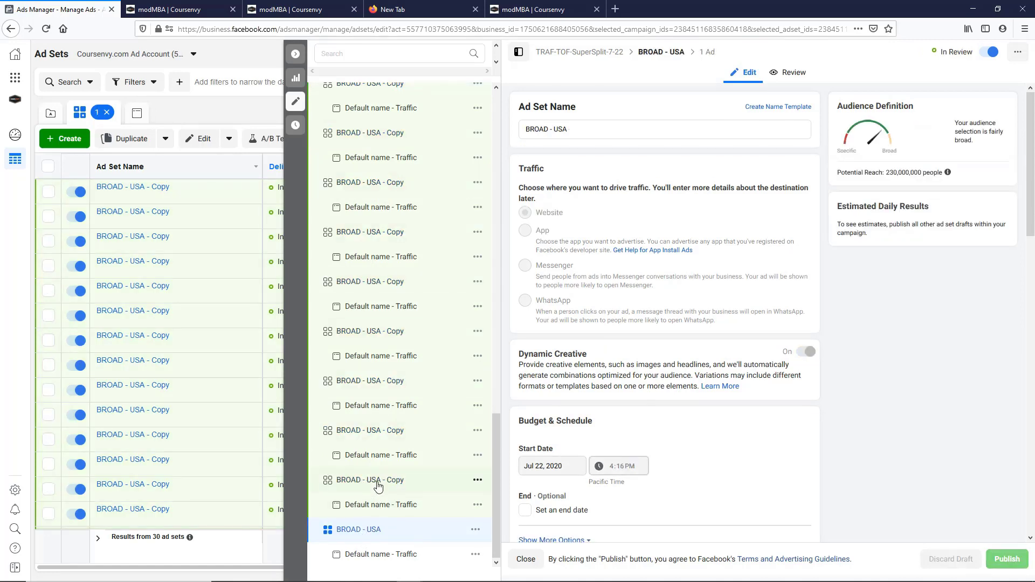
left_click(378, 485)
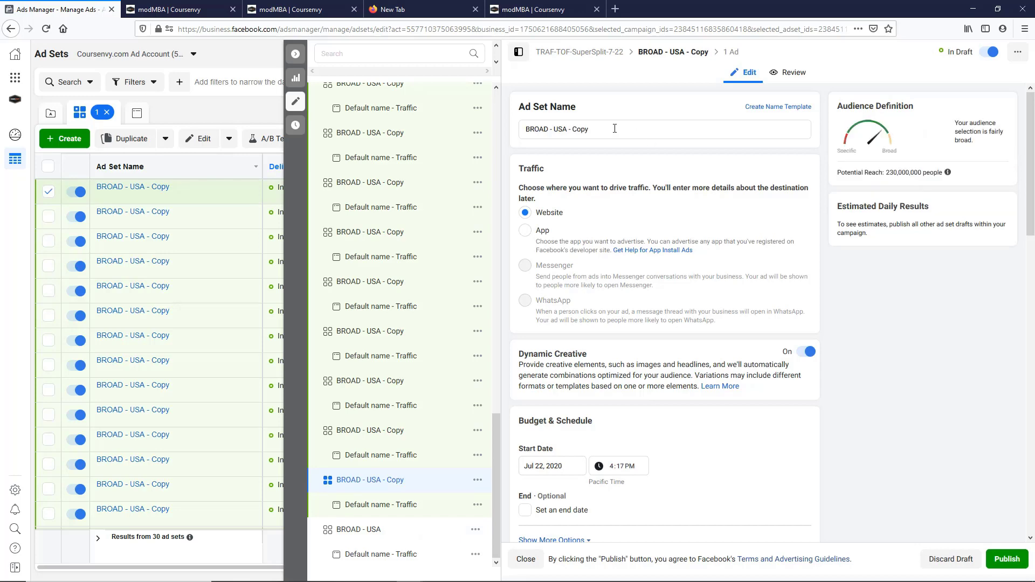
triple_click(553, 129)
key("BackSpace")
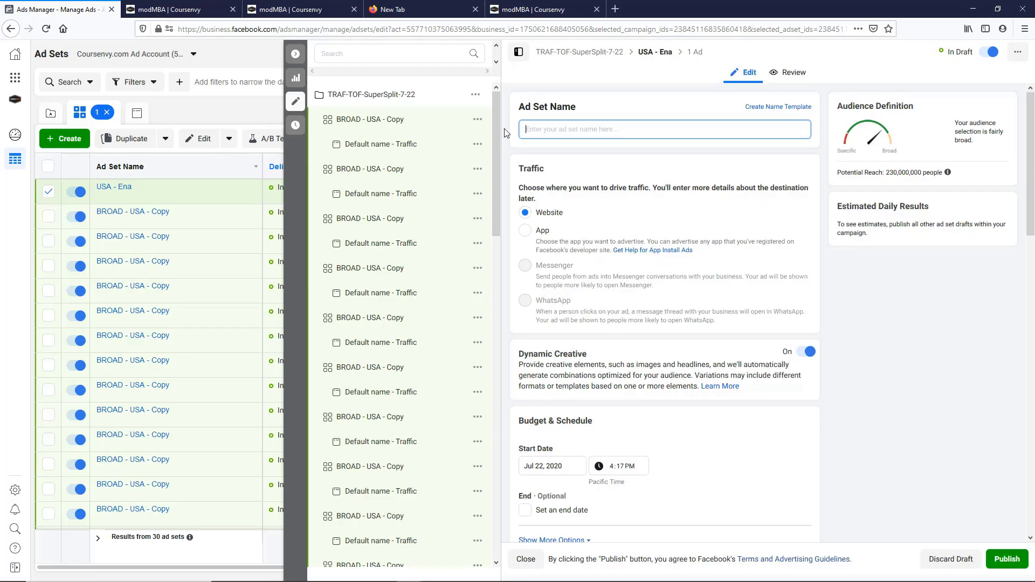
type("EN")
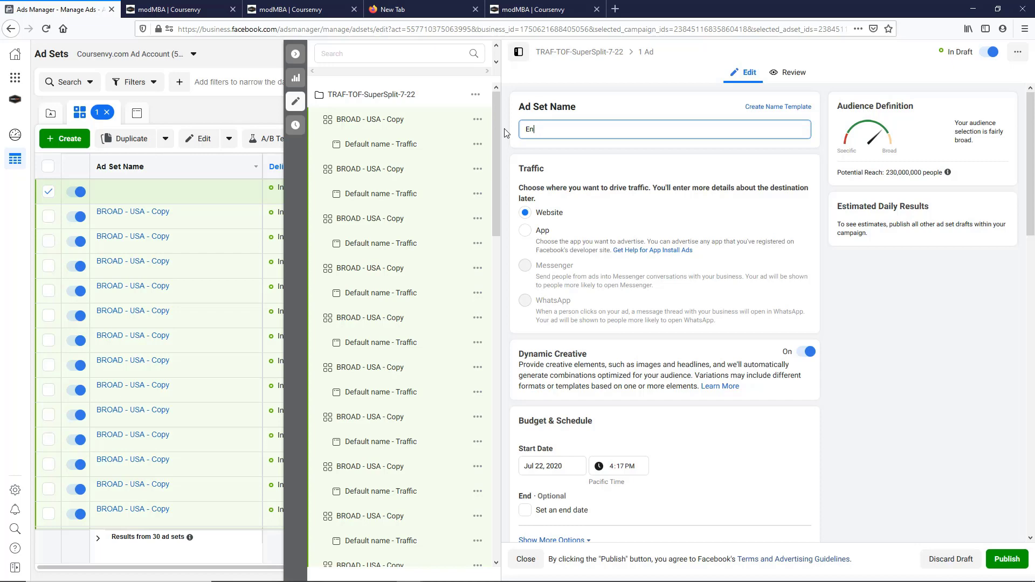
type("gaged SHoppers")
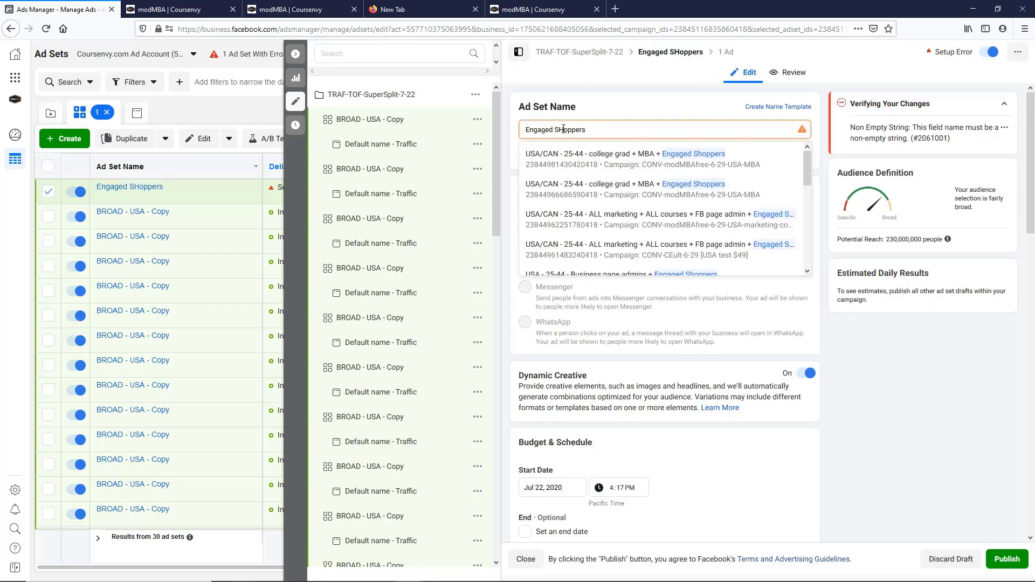
left_click(697, 361)
Add the Engaged Shoppers purchase behavior to the ad set's Detailed Targeting
scroll(696, 361, "down", 4)
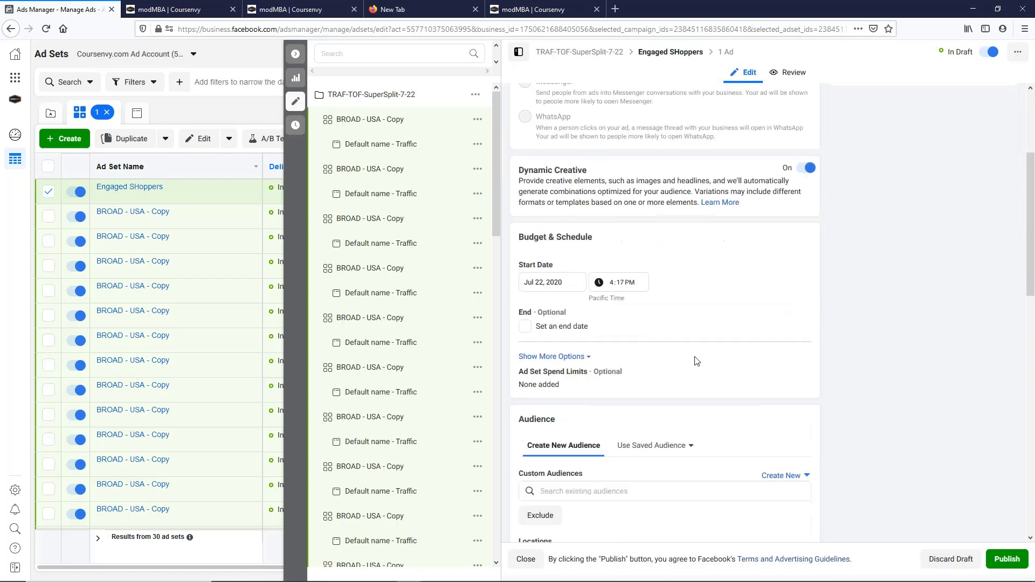
scroll(696, 361, "down", 8)
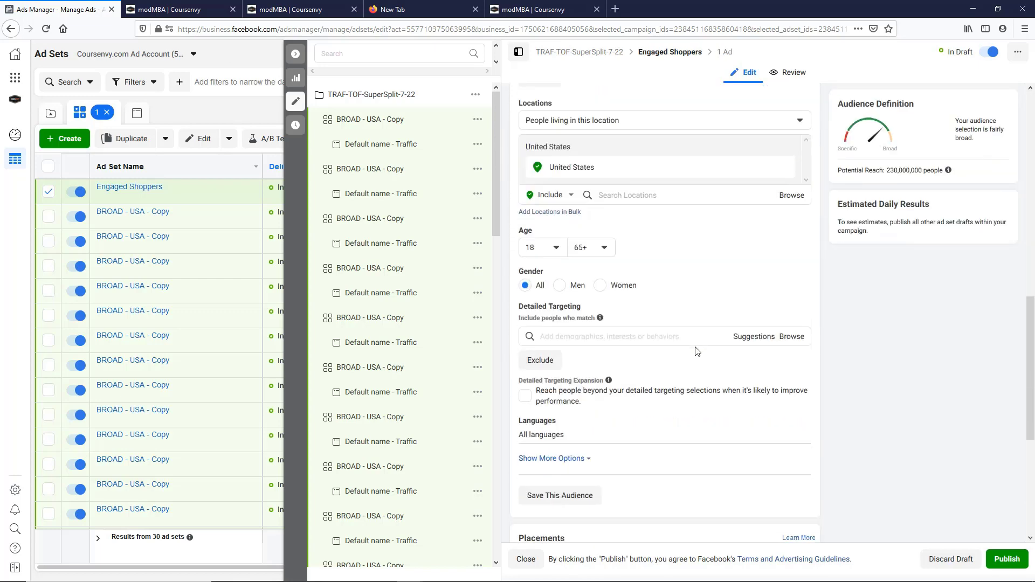
left_click(620, 326)
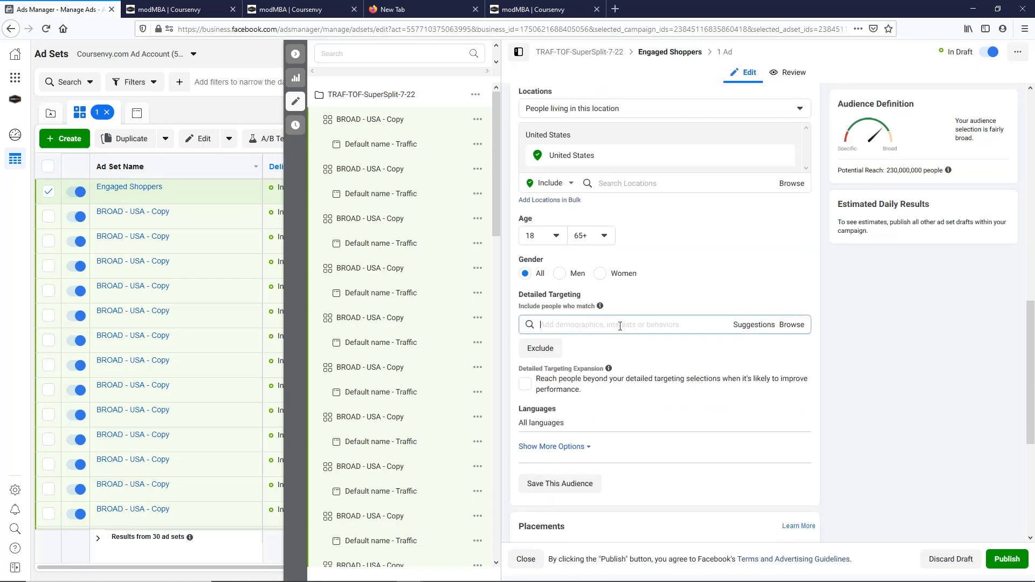
type("engaged shoppers")
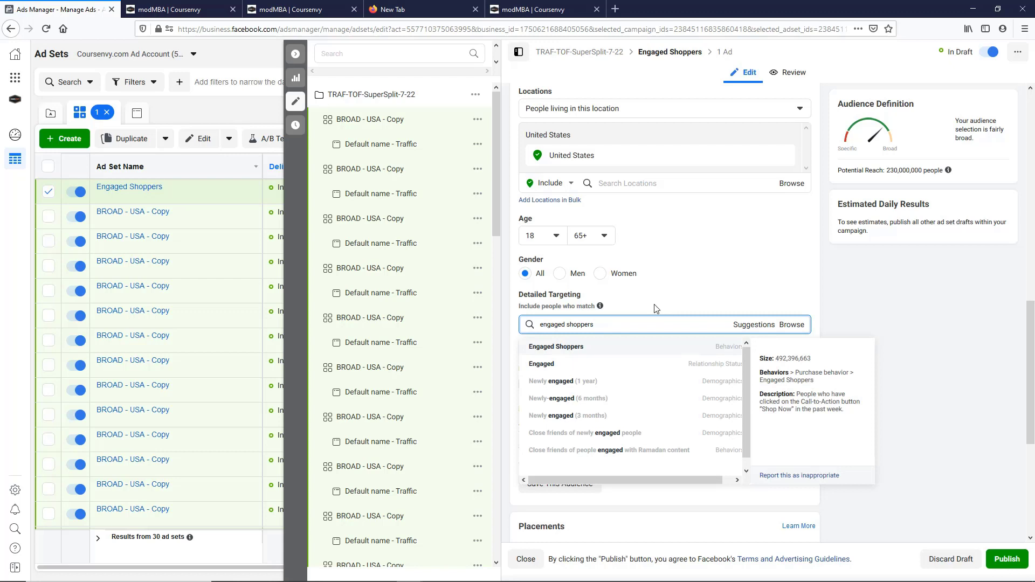
left_click(647, 354)
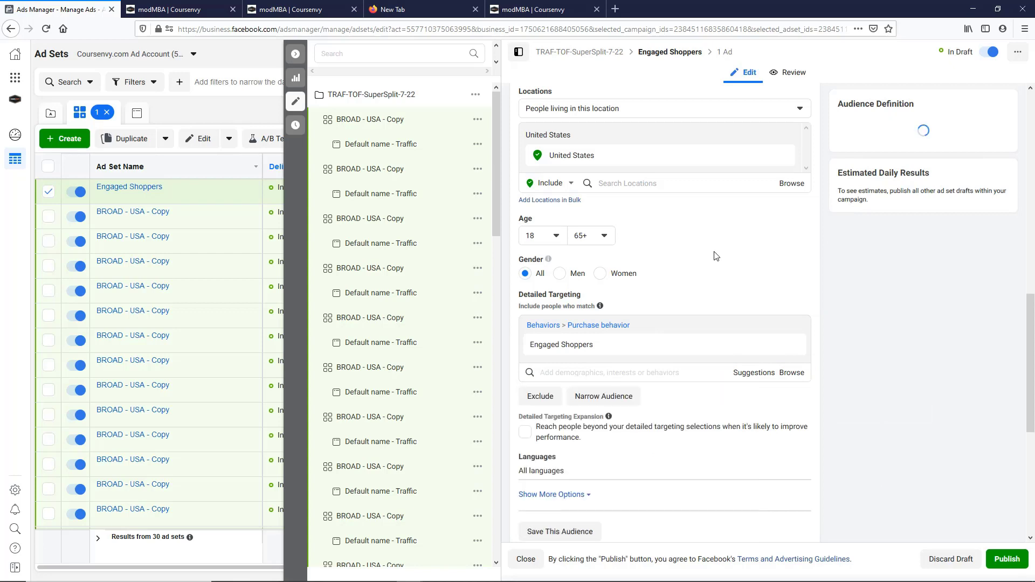
scroll(426, 409, "down", 10)
scroll(415, 434, "down", 2)
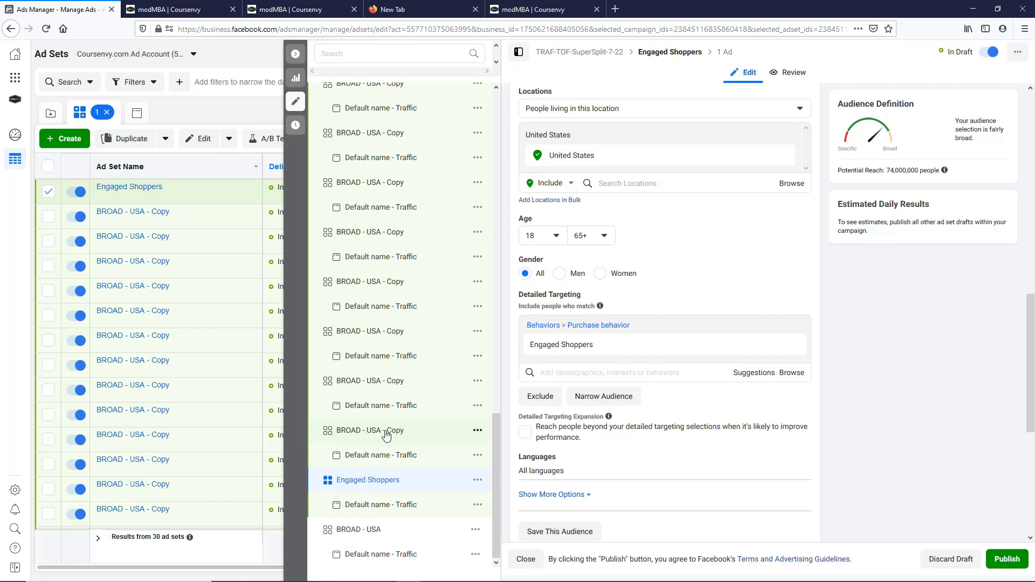
In the next BROAD - USA - Copy ad set, target the LA (US, 1%) - CL - BUYERS - learnCE (ALL) lookalike audience
left_click(386, 434)
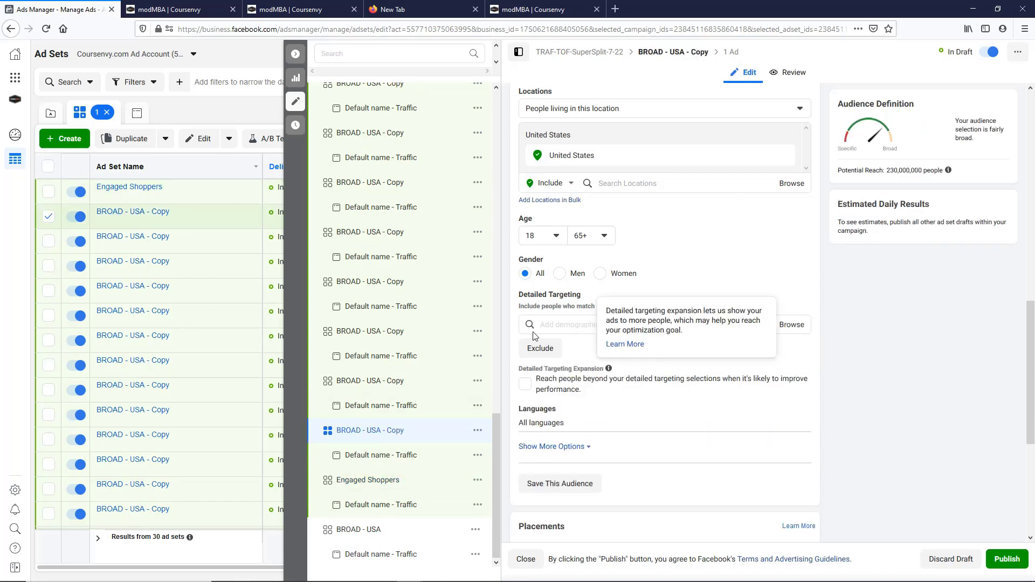
left_click(579, 330)
left_click(693, 286)
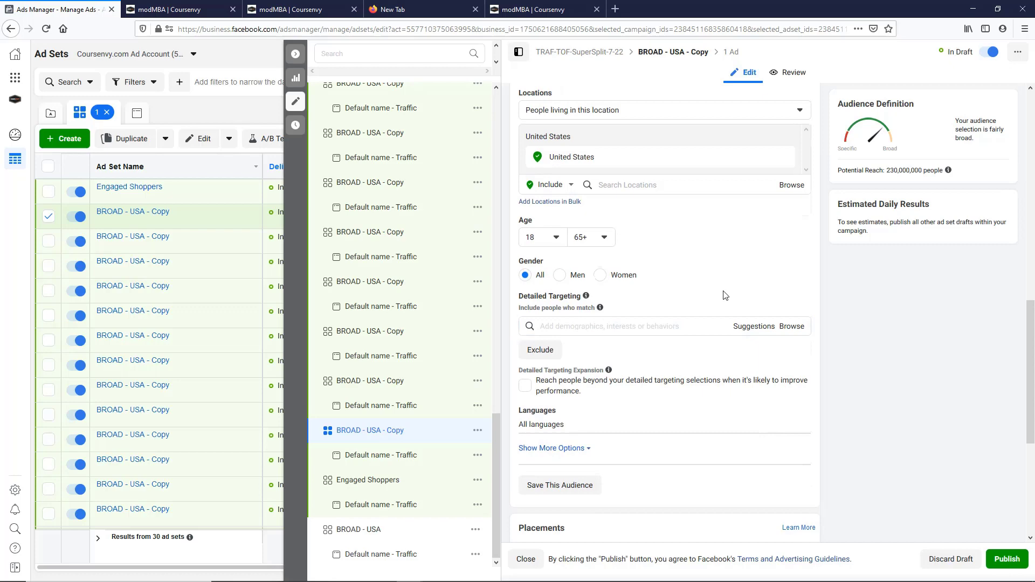
scroll(724, 295, "up", 3)
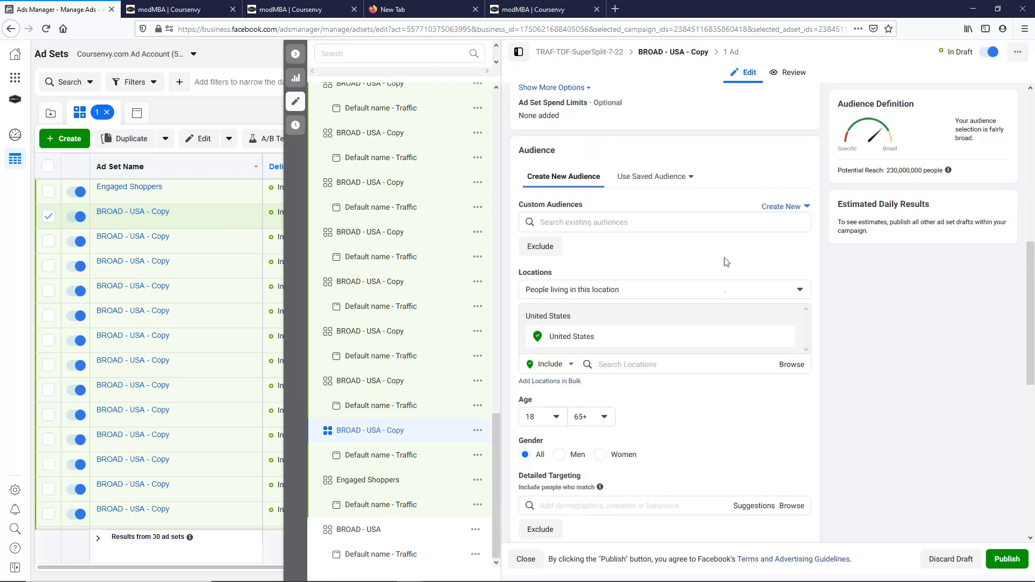
left_click(654, 226)
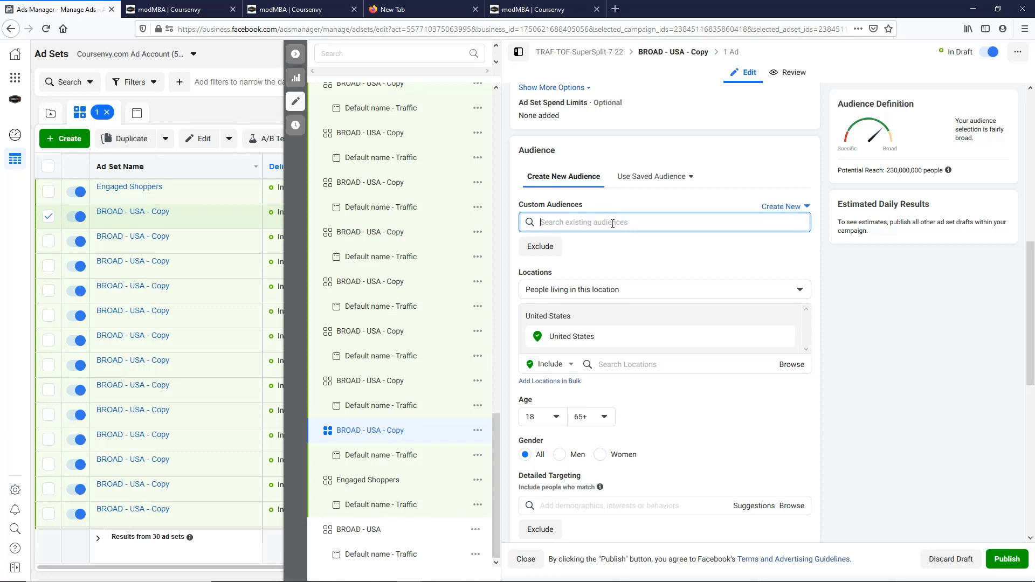
type("l")
left_click(591, 249)
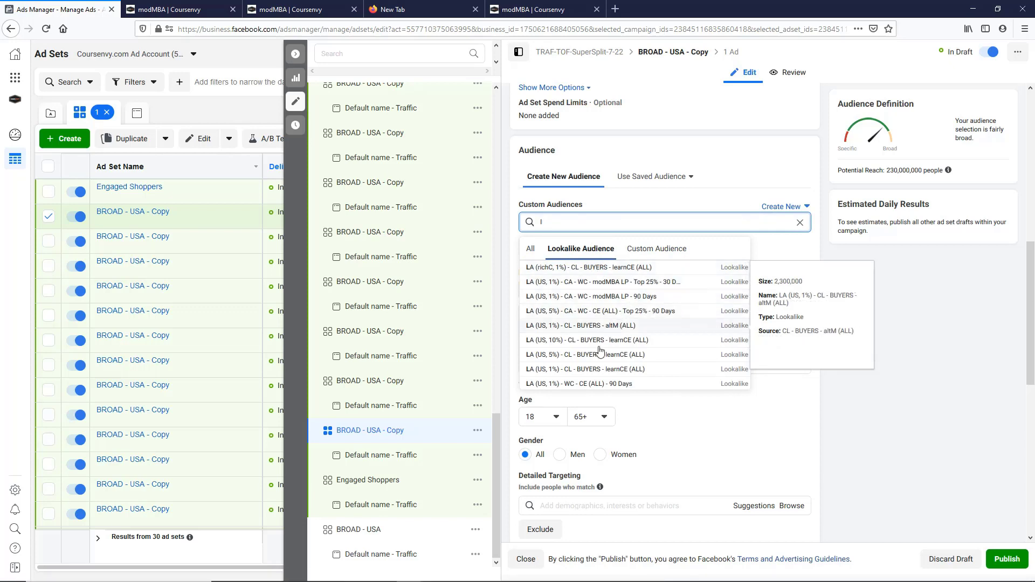
left_click(601, 373)
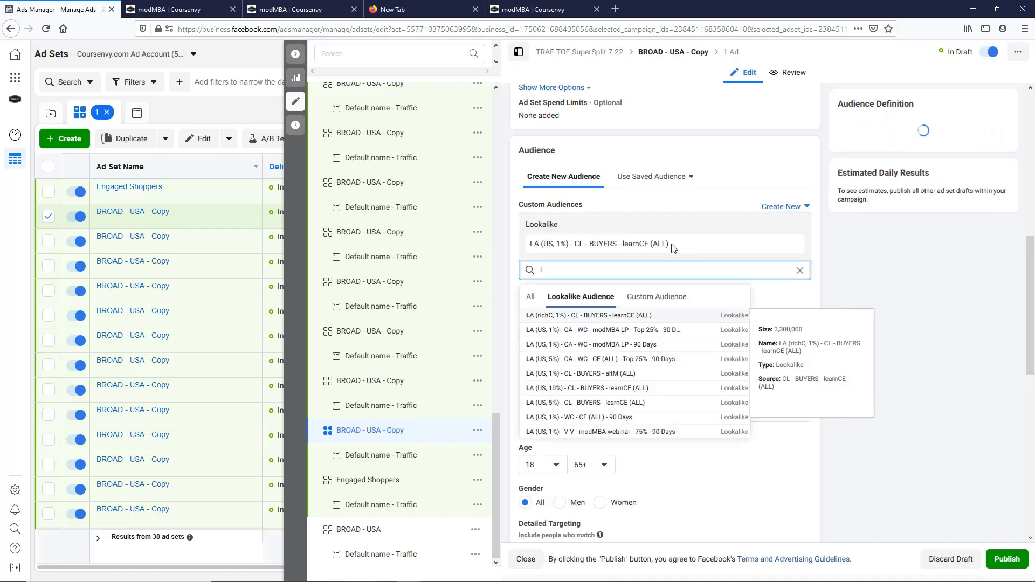
Rename the ad set to the copied lookalike name 'LA (US, 1%) - CL - BUYERS - learnCE (ALL)'
left_click_drag(561, 245, 669, 245)
left_click_drag(598, 254, 535, 240)
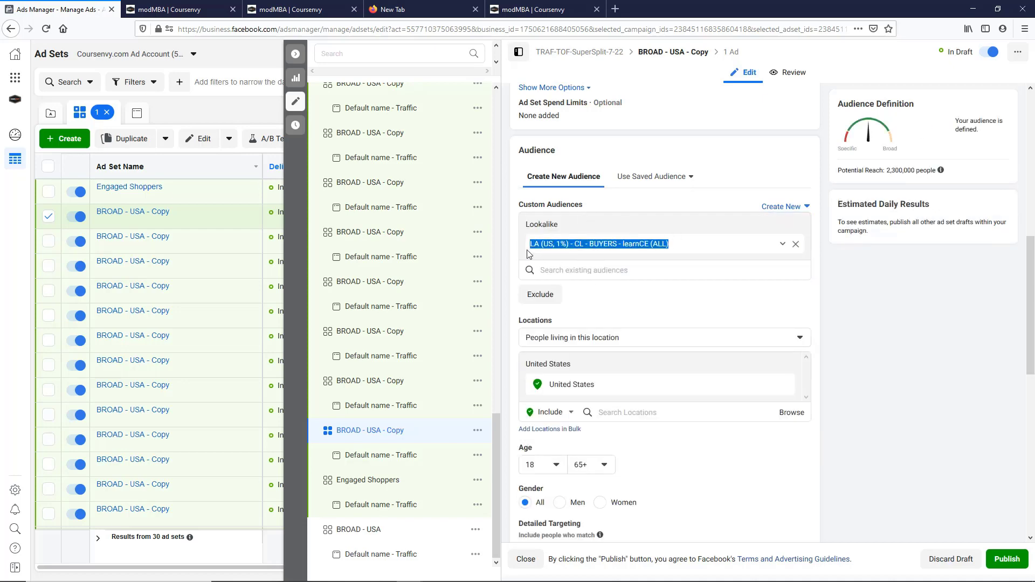
scroll(575, 277, "up", 3)
scroll(575, 277, "up", 5)
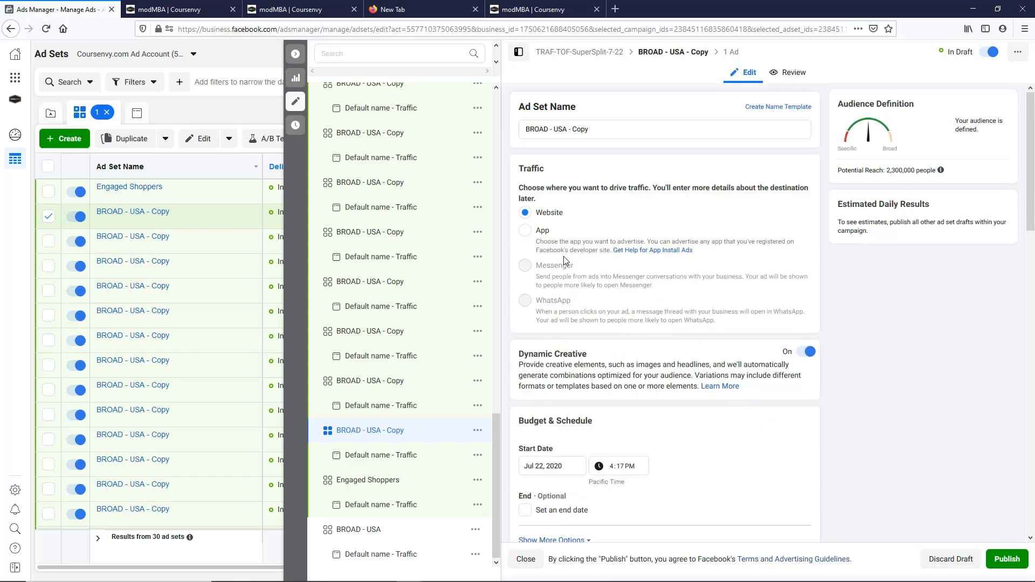
triple_click(557, 129)
key("ctrl+v")
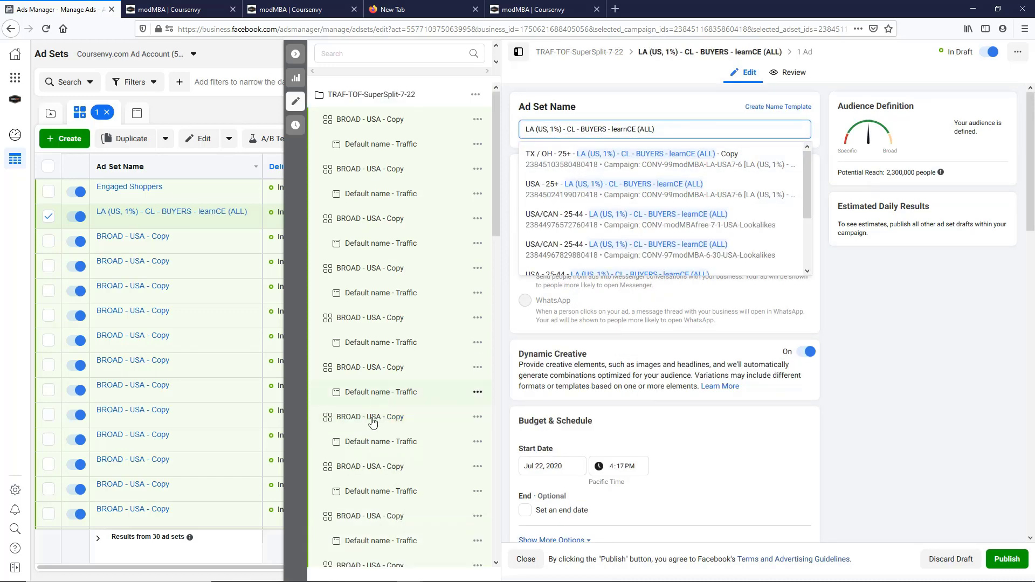
In another BROAD - USA - Copy ad set, target the LA (US, 5%) - CL - BUYERS - learnCE (ALL) lookalike
scroll(377, 421, "down", 15)
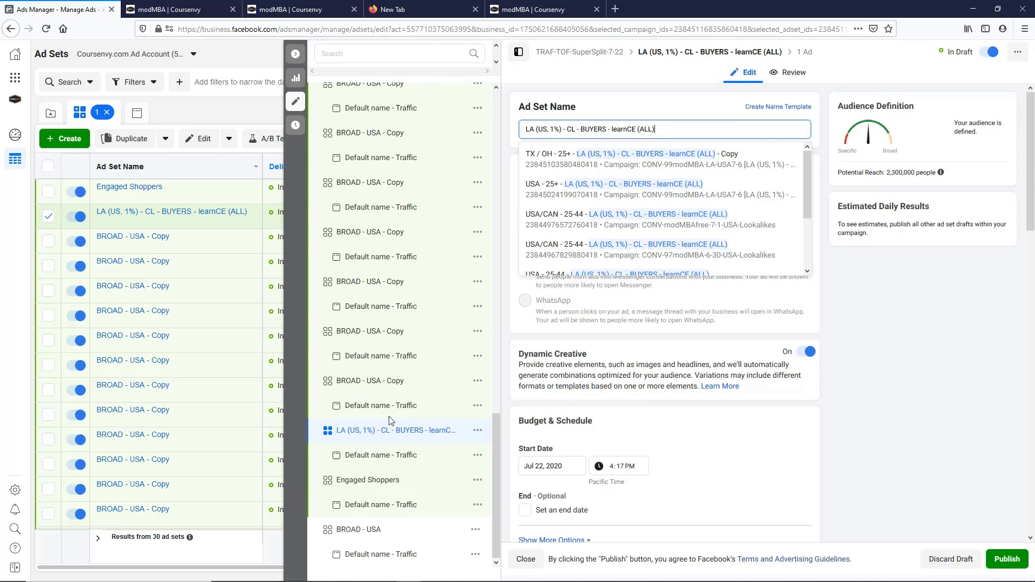
left_click(372, 382)
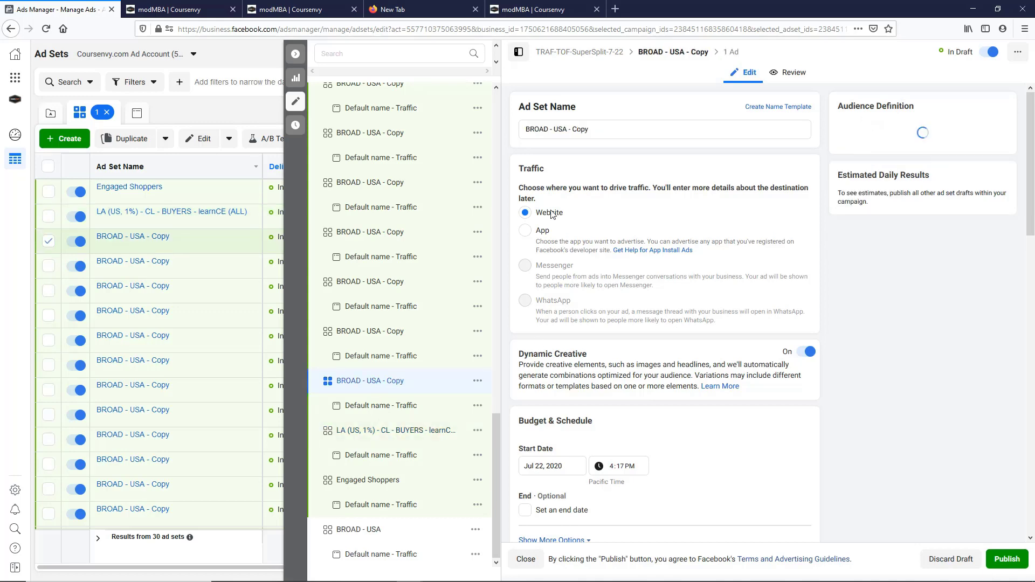
scroll(687, 285, "down", 7)
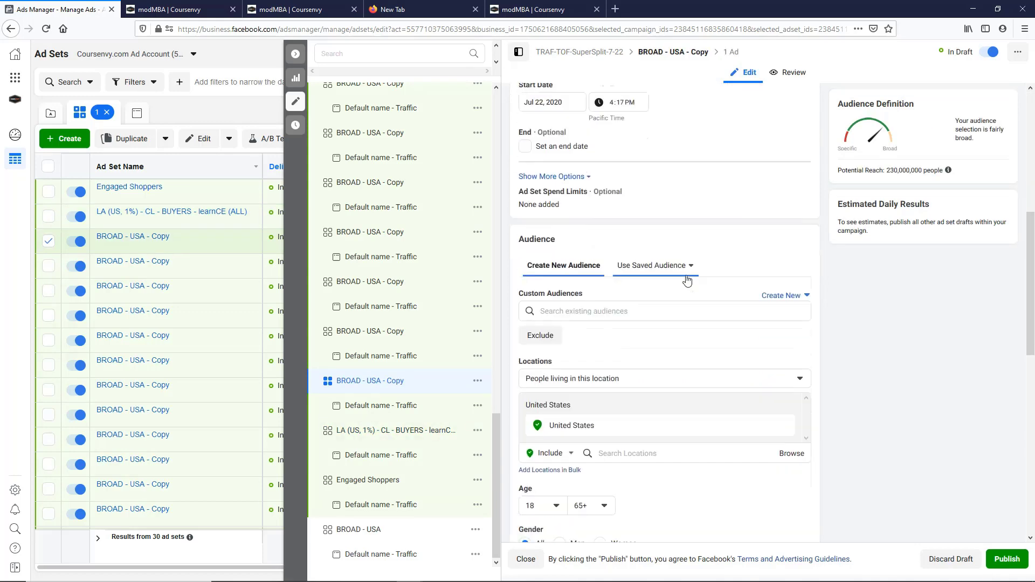
left_click(599, 268)
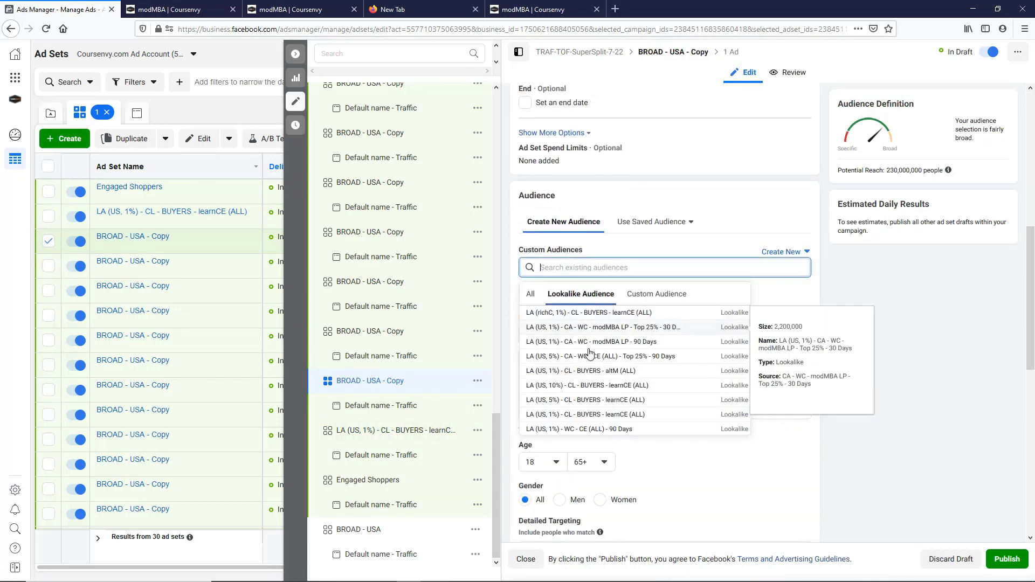
scroll(595, 368, "down", 1)
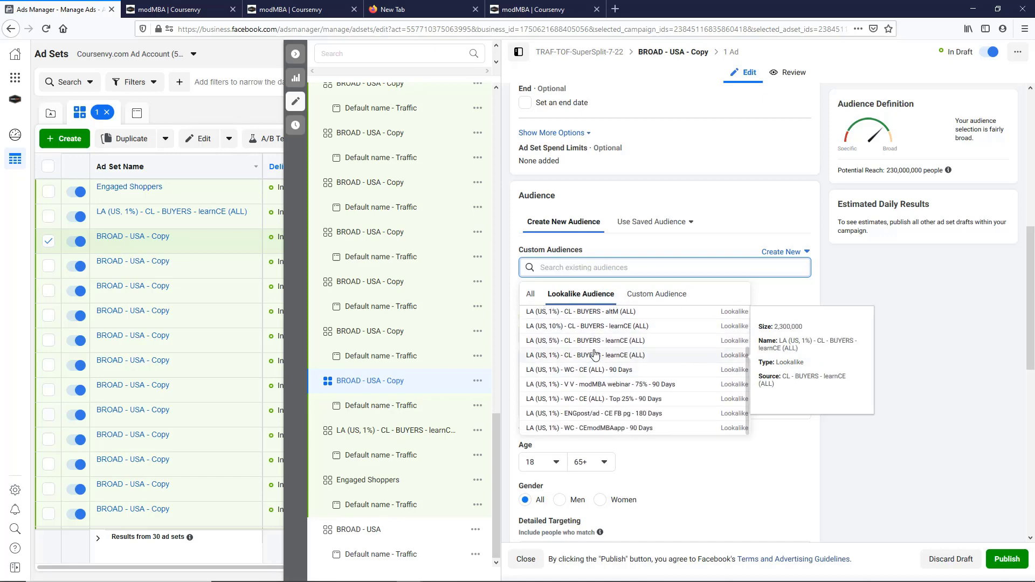
left_click(593, 340)
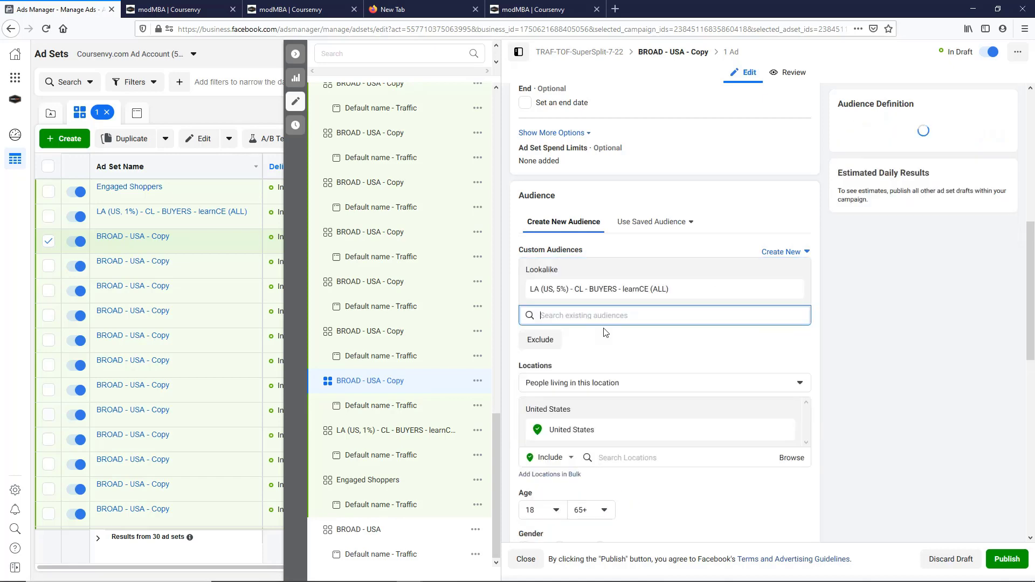
Replace the ad set name with the pasted lookalike name, deleting the '1' of 1%
scroll(672, 270, "up", 2)
scroll(673, 254, "up", 5)
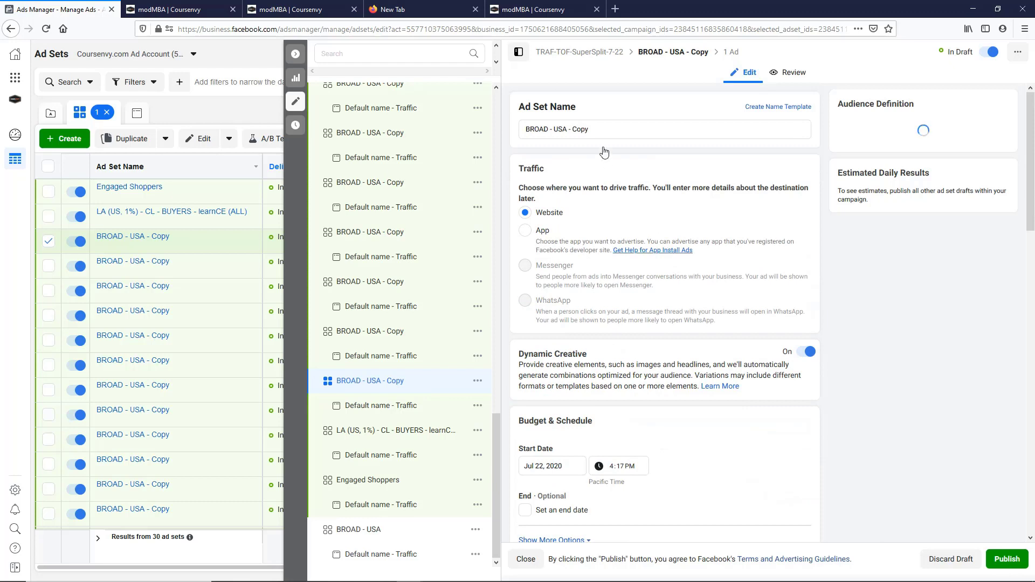
triple_click(578, 129)
key("ctrl+v")
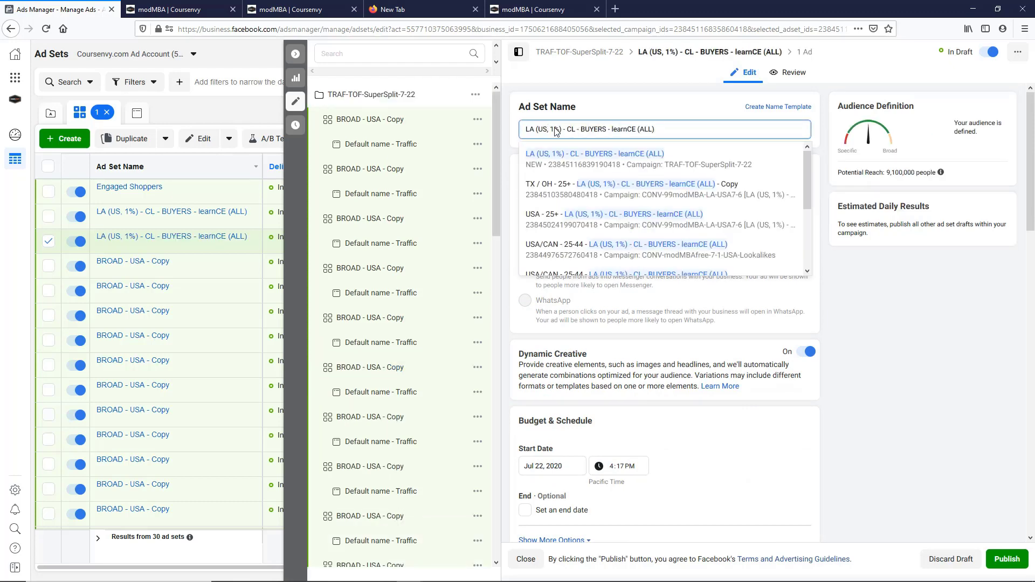
key("BackSpace")
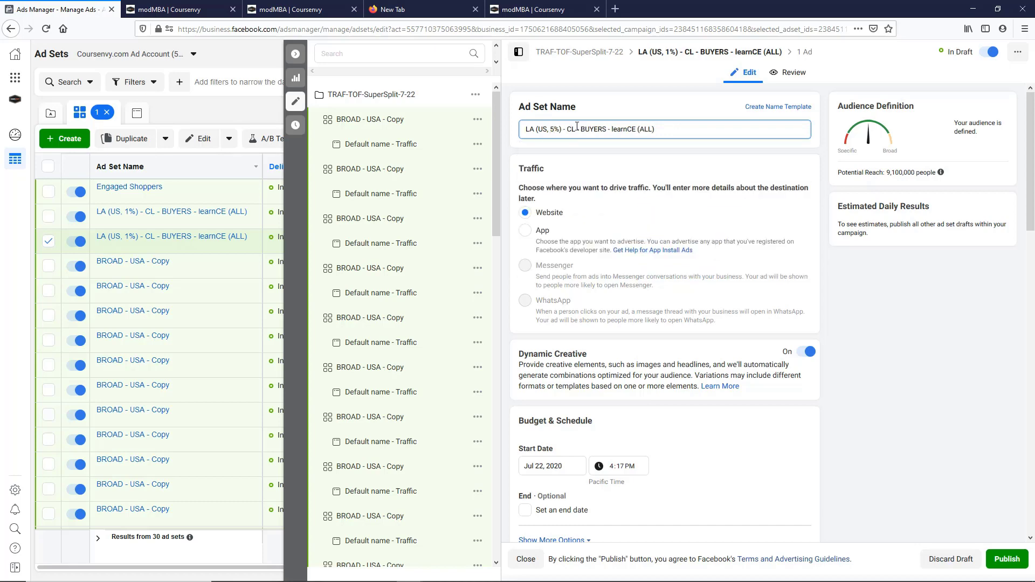
Complete the name as 'LA (US, 5%) - CL - BUYERS - learnCE (ALL)' and confirm it
type("5")
left_click(641, 107)
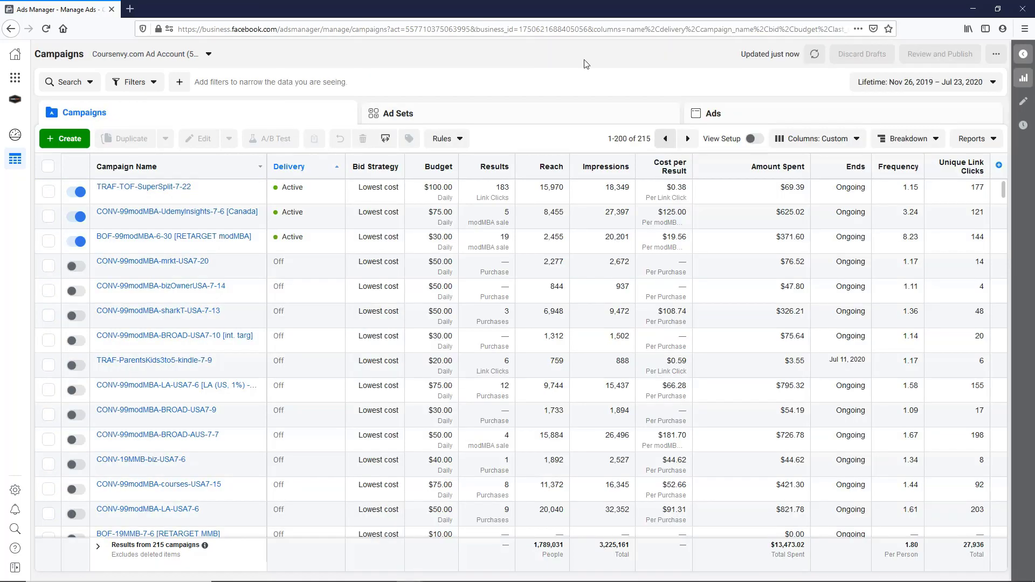
Show TRAF-TOF-SuperSplit-7-22's ad sets sorted by cost per result, cheapest ($0.03) first
left_click(48, 192)
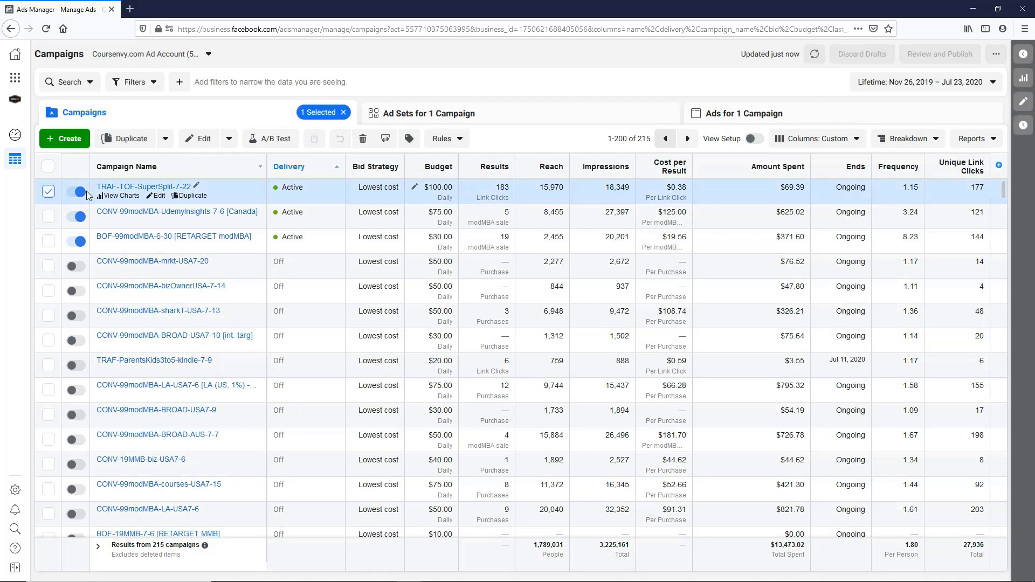
left_click(450, 115)
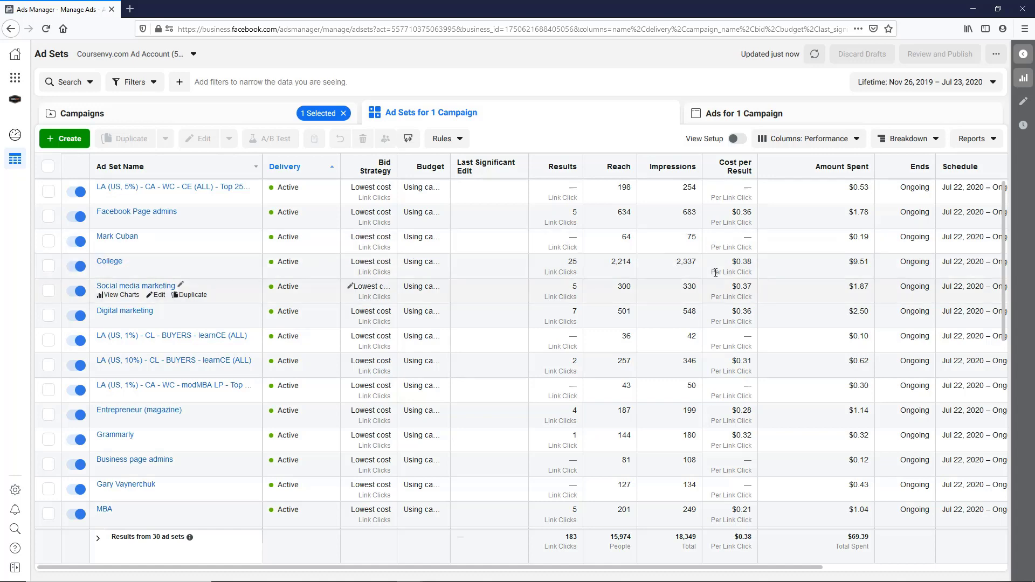
scroll(636, 290, "down", 5)
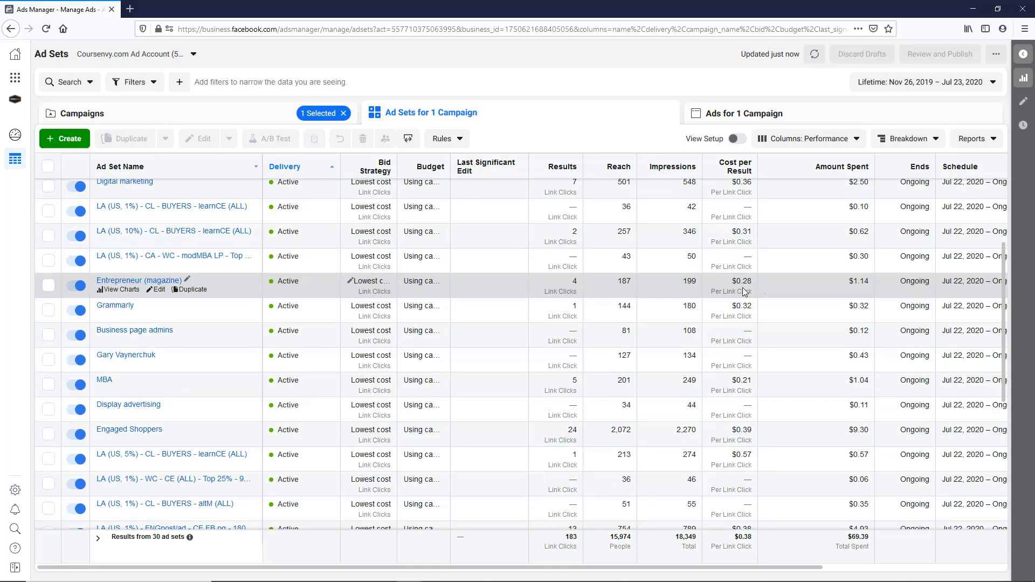
scroll(581, 347, "down", 5)
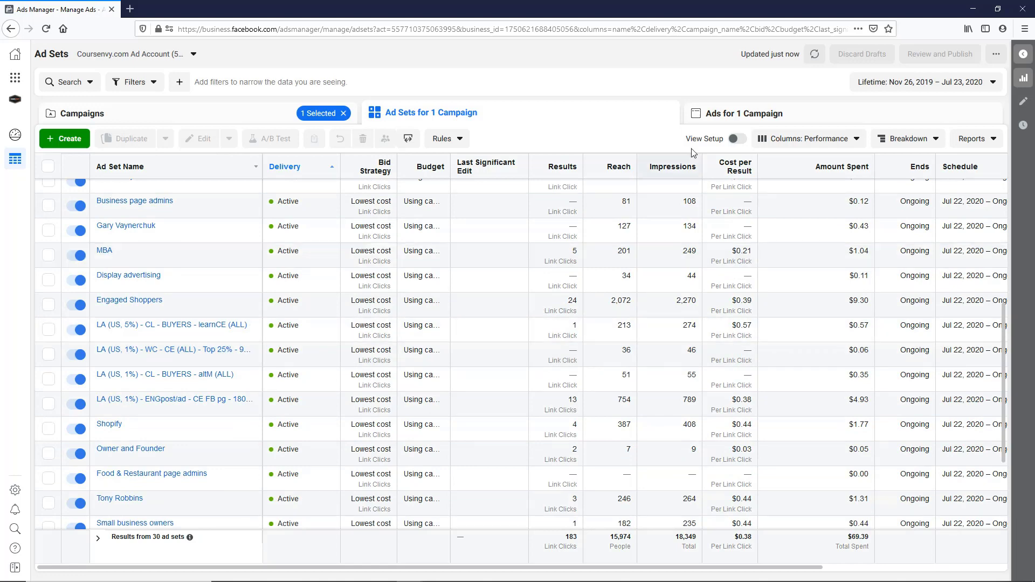
left_click(737, 171)
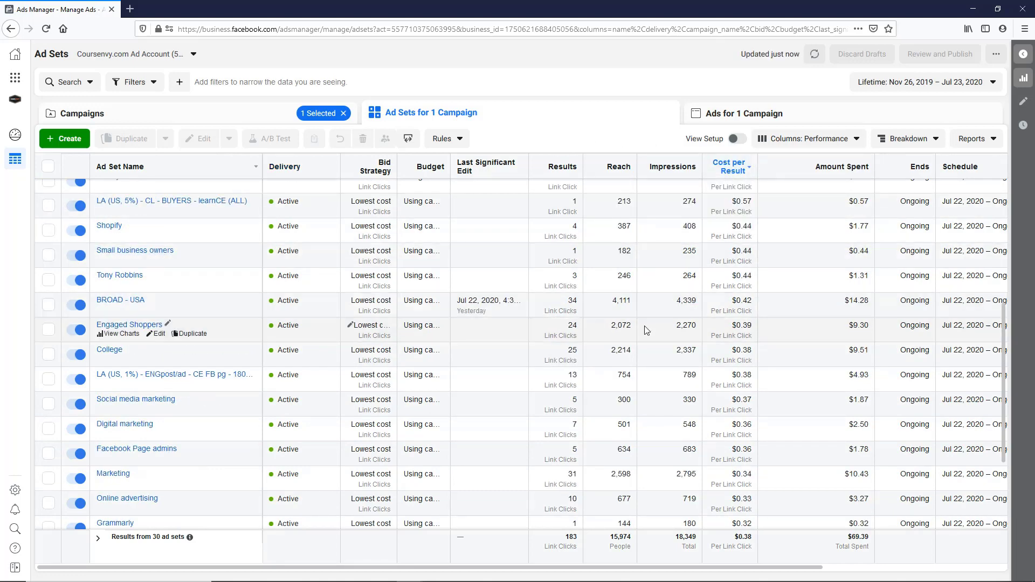
scroll(647, 329, "up", 10)
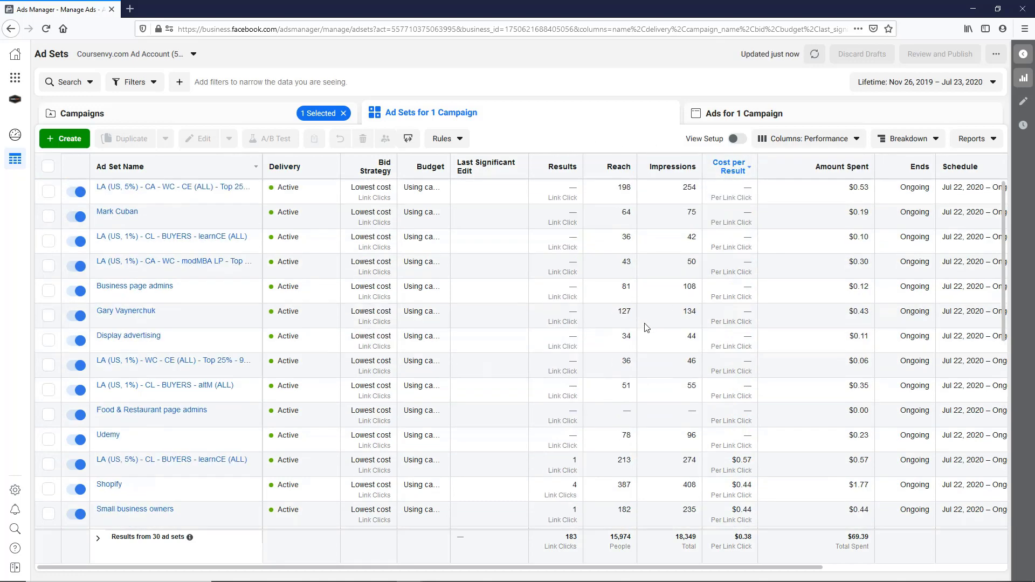
left_click(728, 166)
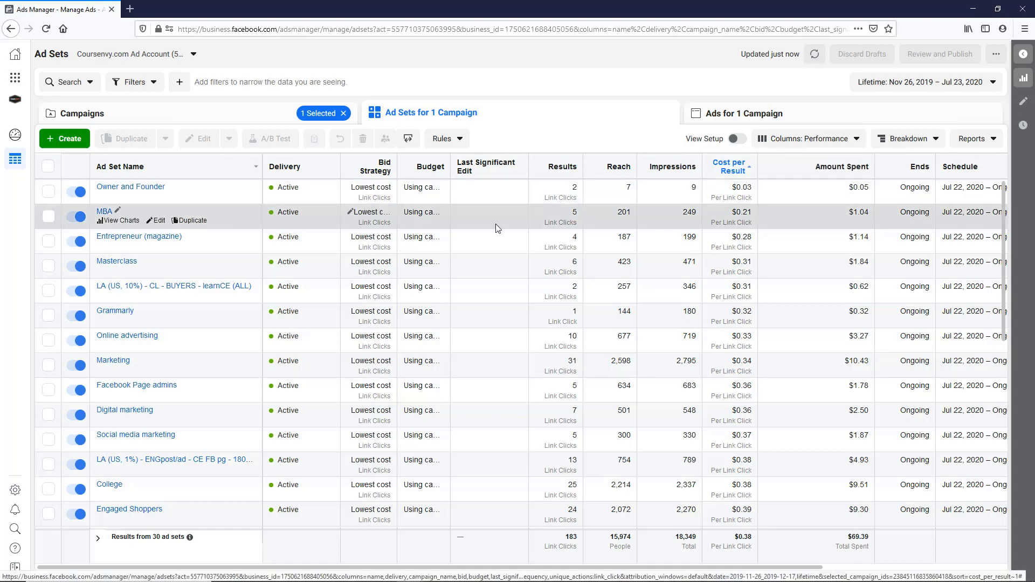
Sort the 30 ad sets by Results descending and review the list down to those without clicks
left_click(567, 169)
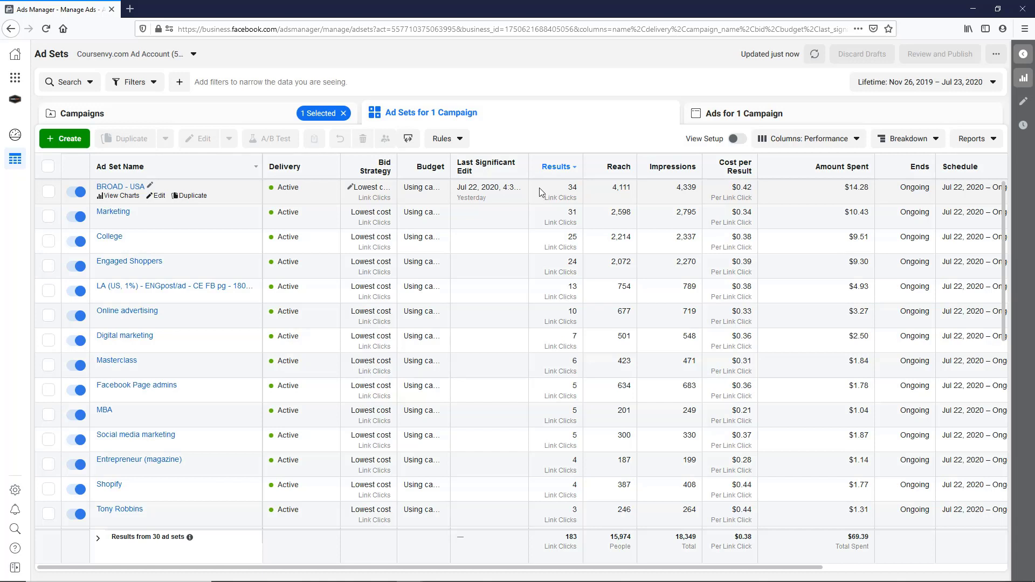
mouse_move(139, 220)
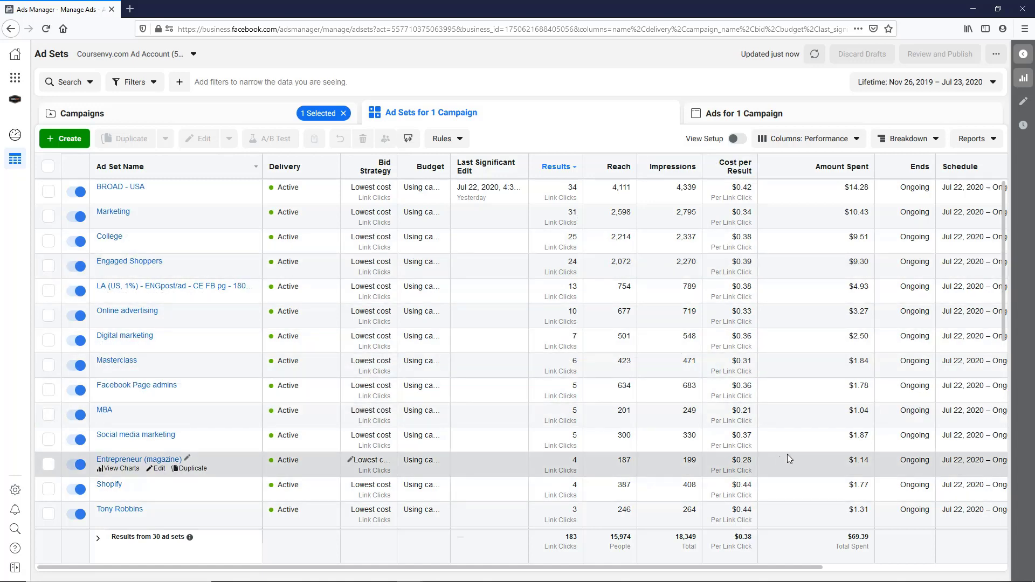
scroll(640, 370, "down", 3)
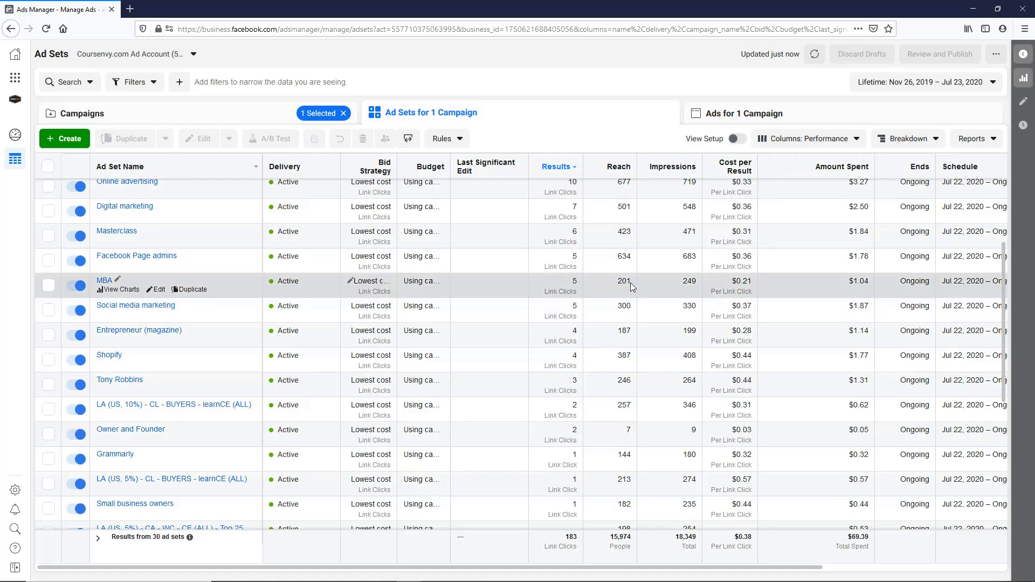
scroll(655, 325, "down", 5)
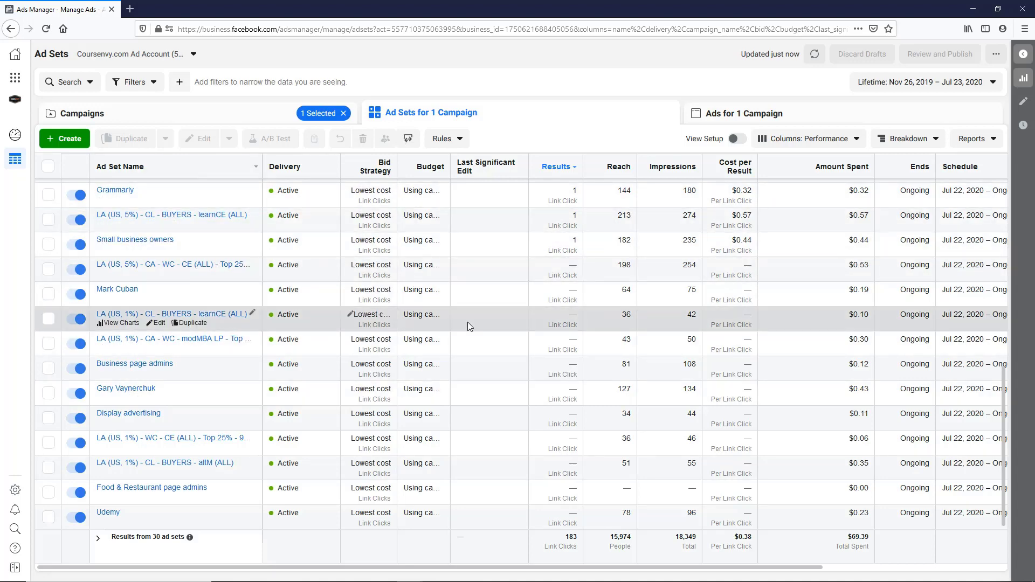
Switch to the campaign's ads and break them down by Dynamic Creative Asset: Image, Video and Slideshow
left_click(738, 118)
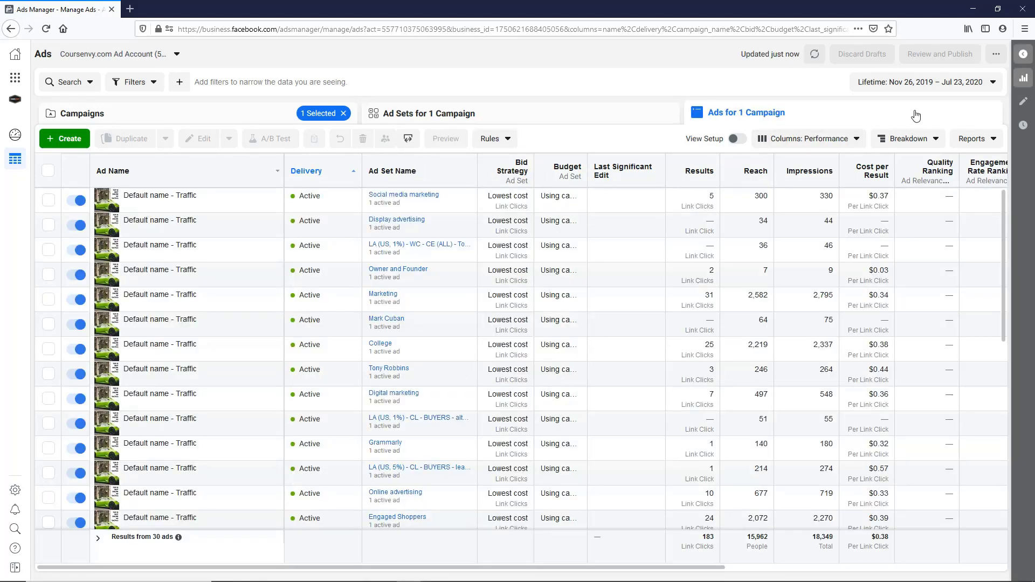
left_click(908, 139)
mouse_move(787, 201)
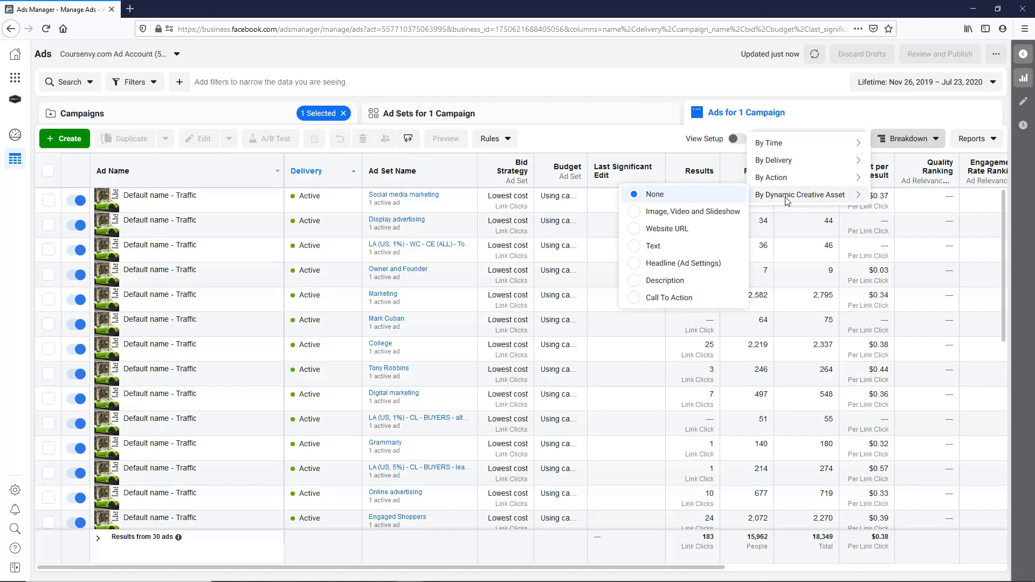
left_click(663, 215)
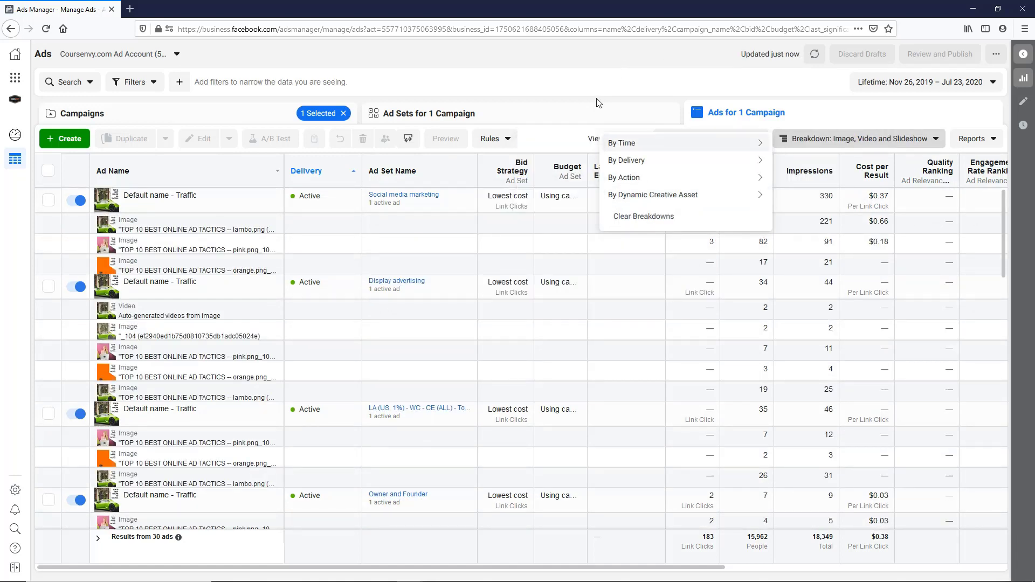
left_click(831, 140)
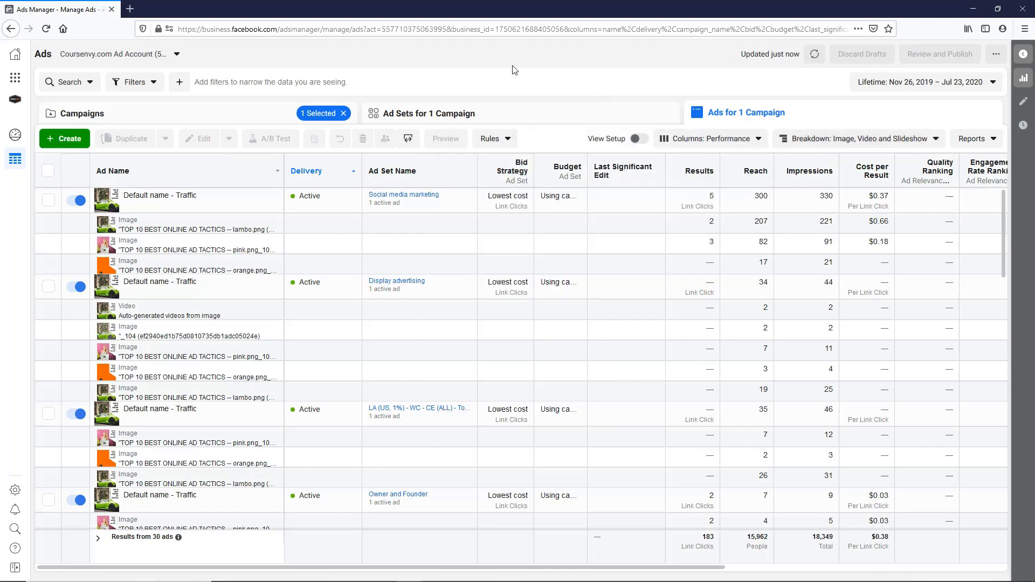
Sort the per-image ad rows by Results descending, with the lambo image leading at 19 clicks
left_click(701, 174)
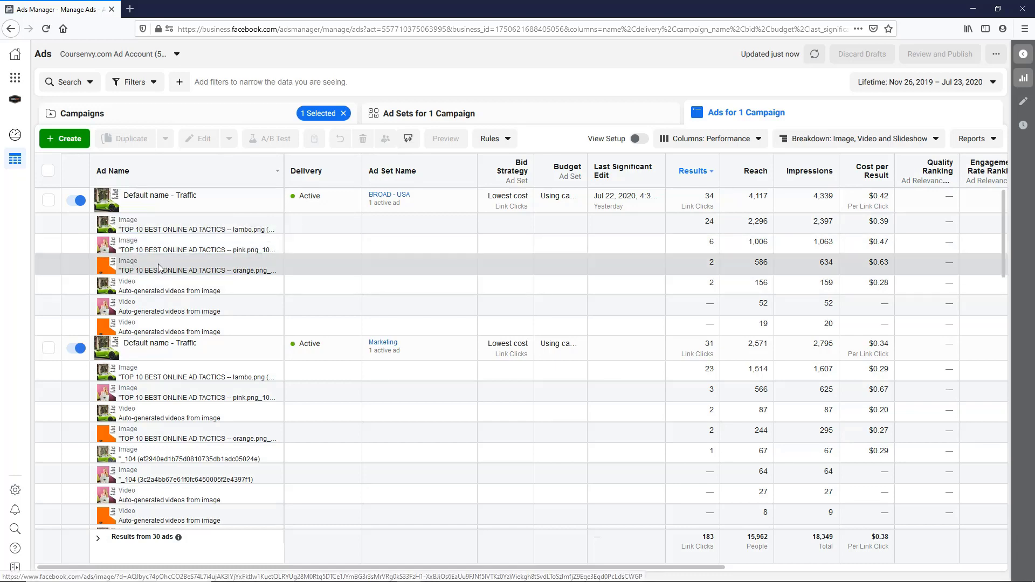
scroll(260, 307, "down", 1)
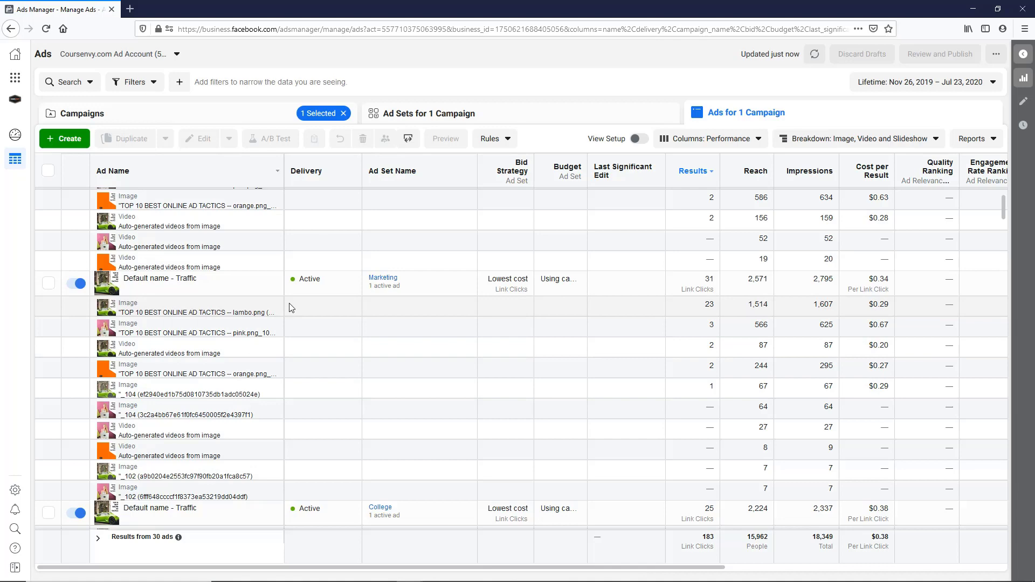
scroll(291, 308, "down", 3)
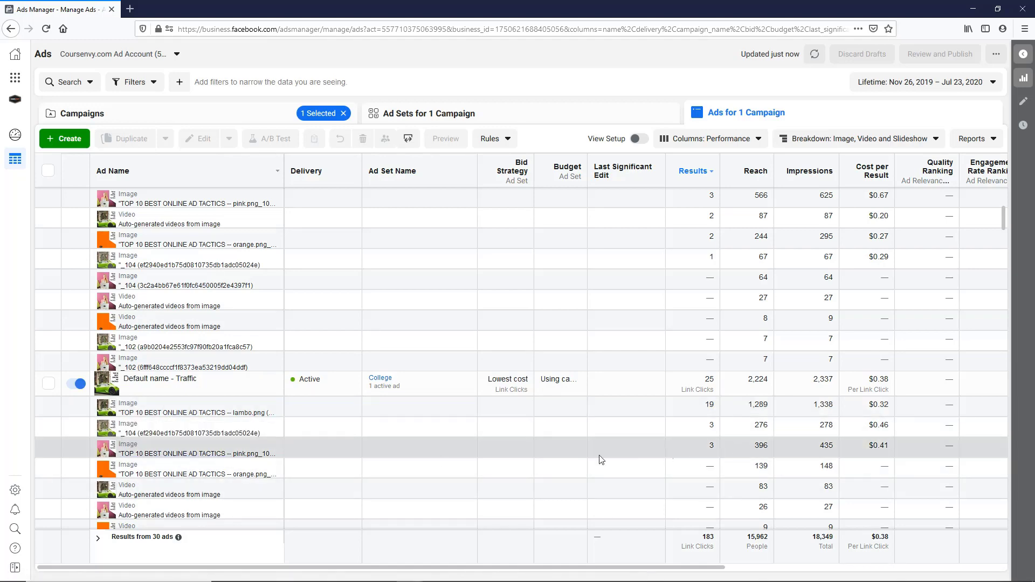
scroll(263, 459, "down", 4)
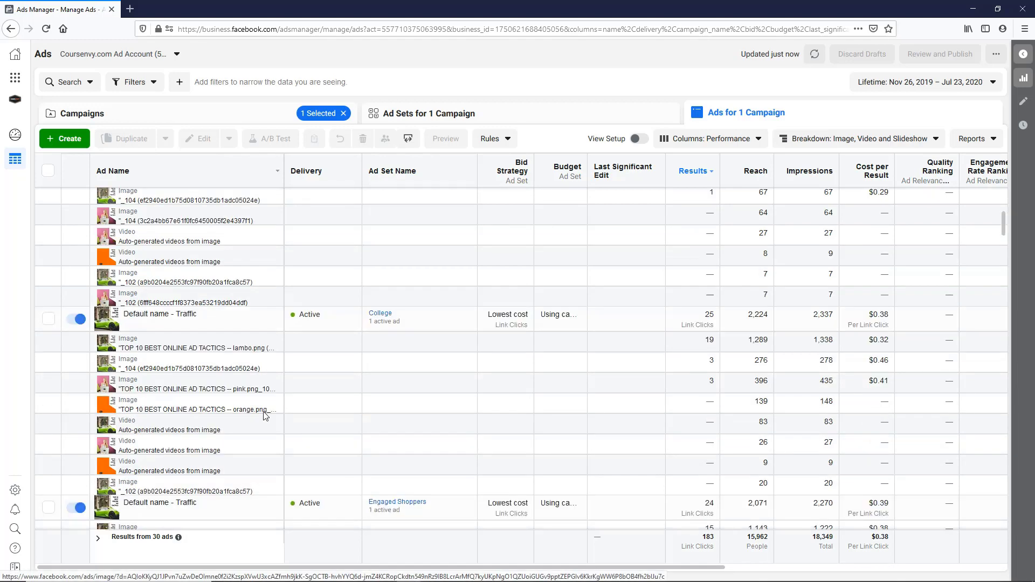